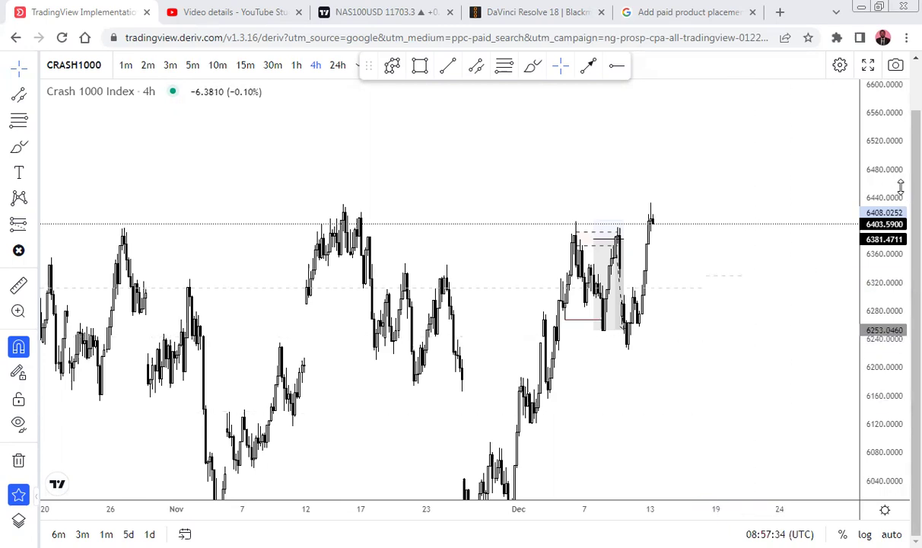
- Switch the Crash 1000 Index chart to the 24h timeframe and frame the price action from July to December
drag(888, 173, 873, 266)
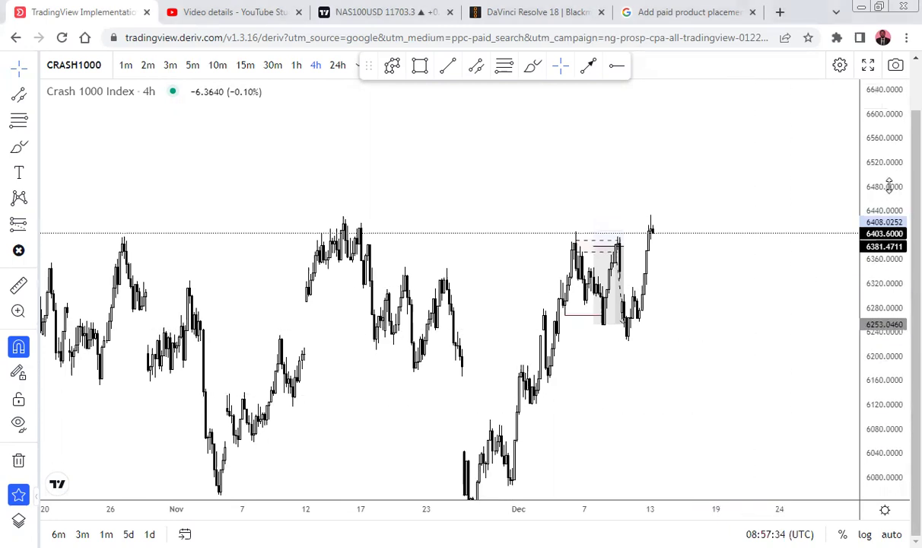
drag(889, 183, 900, 284)
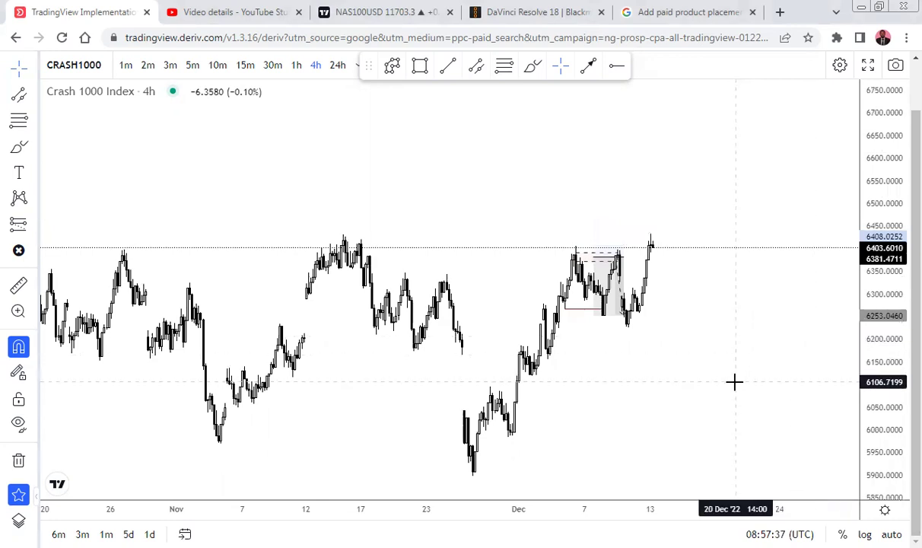
scroll(732, 385, down, 2)
scroll(366, 198, up, 2)
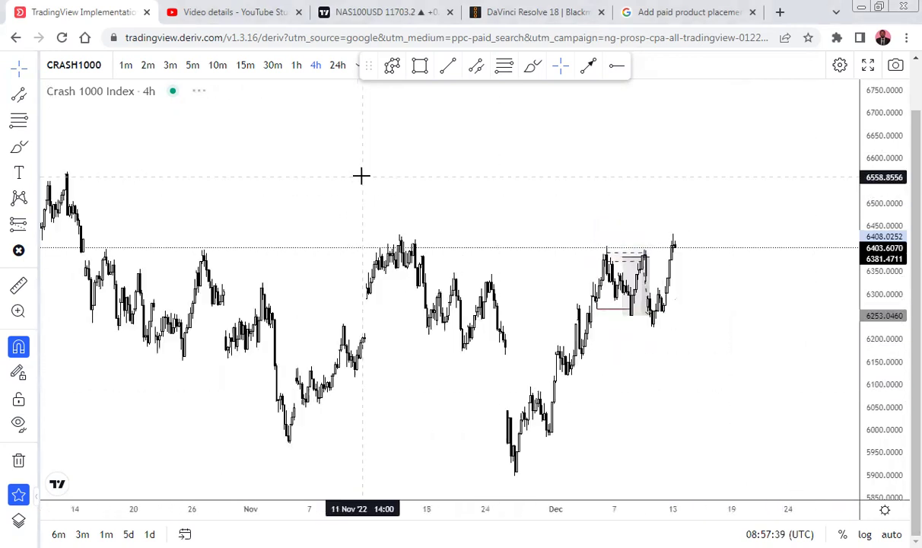
click(340, 67)
drag(875, 166, 879, 255)
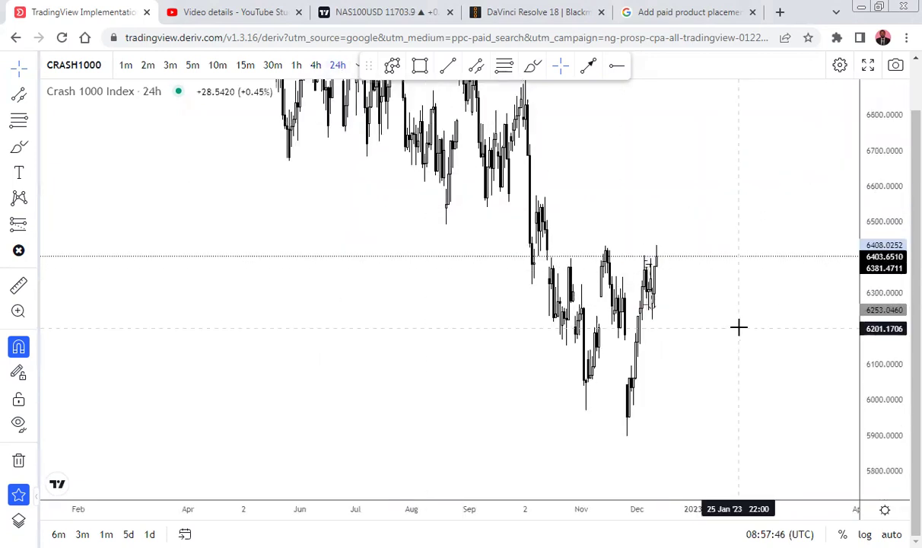
scroll(738, 327, up, 2)
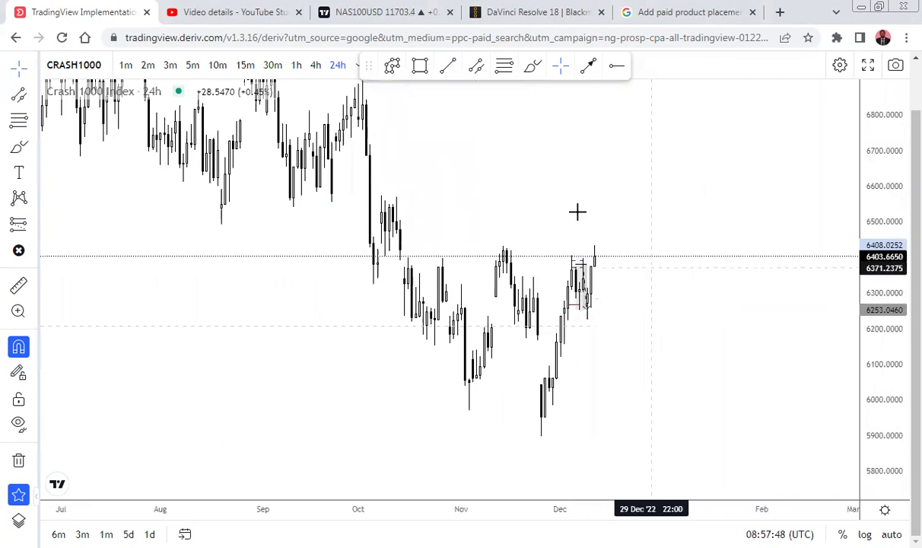
drag(535, 207, 555, 243)
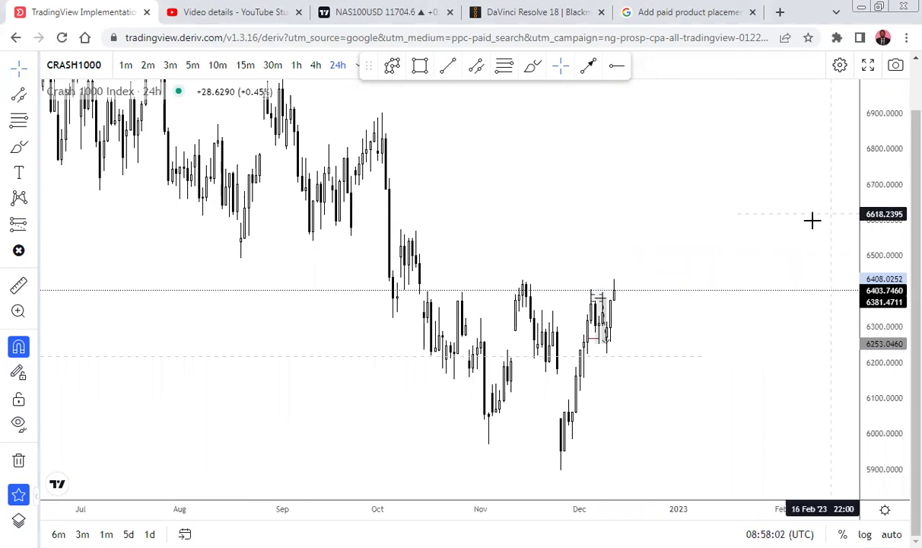
drag(757, 230, 764, 252)
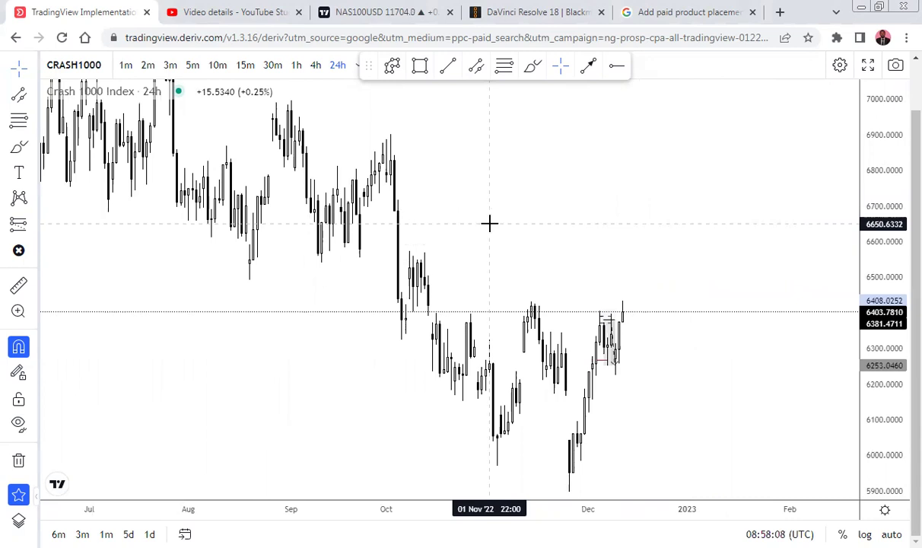
- Draw a horizontal trend line from the mid-October highs to the mid-November candles and raise it to about 6400
click(448, 69)
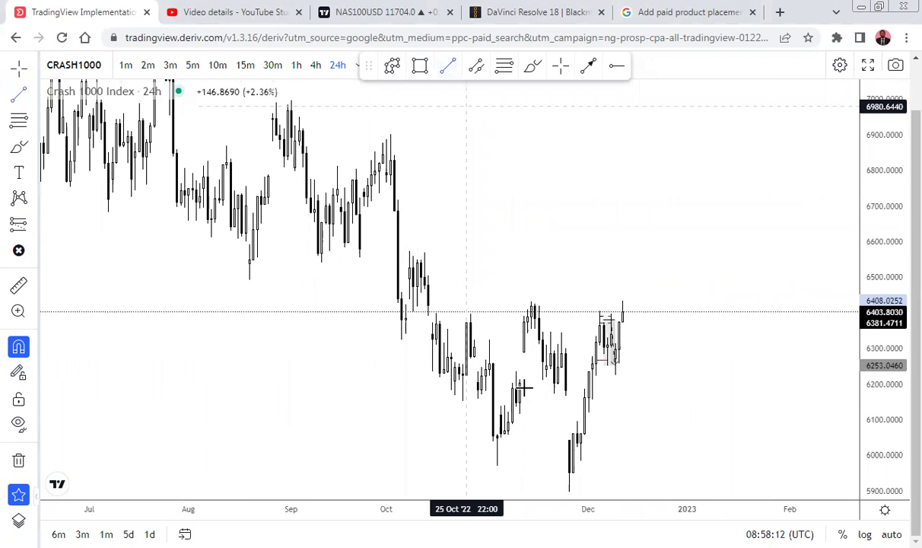
click(439, 305)
click(525, 320)
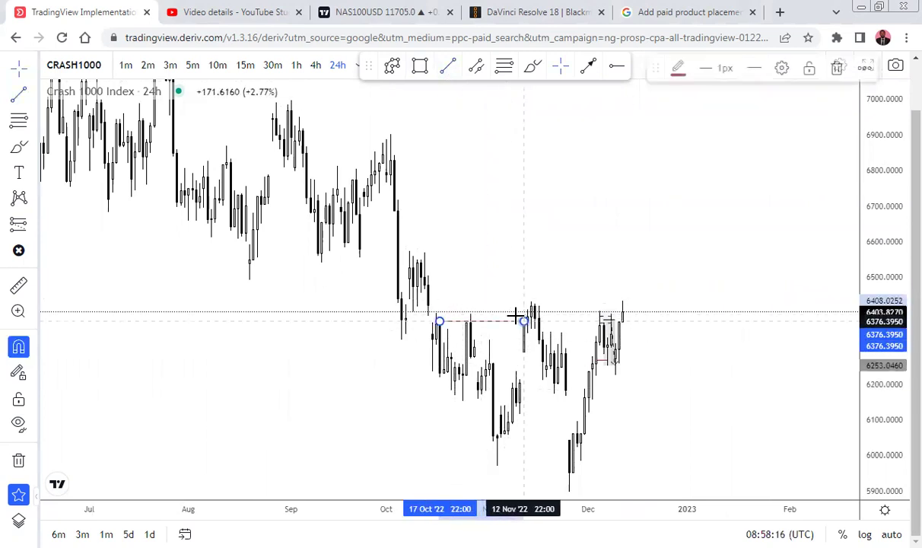
drag(501, 321, 504, 311)
click(522, 248)
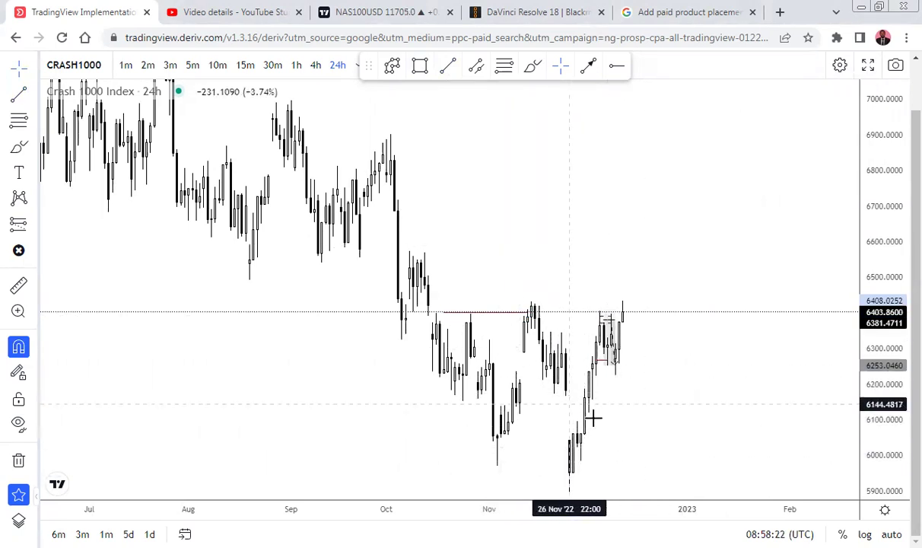
- Draw a horizontal trend line at about 5956, from just below the early November low to the late November candles
drag(688, 409, 668, 347)
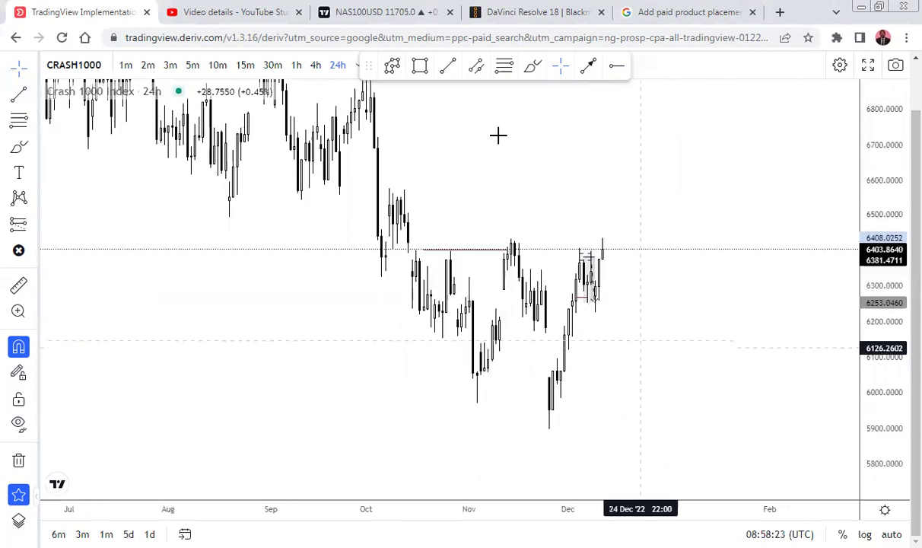
click(448, 65)
click(469, 409)
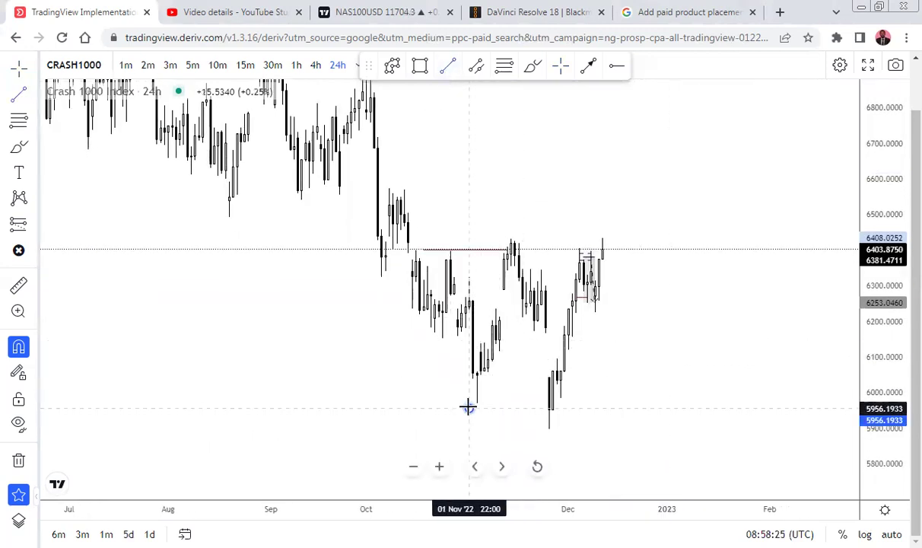
ctrl+click(555, 408)
click(624, 381)
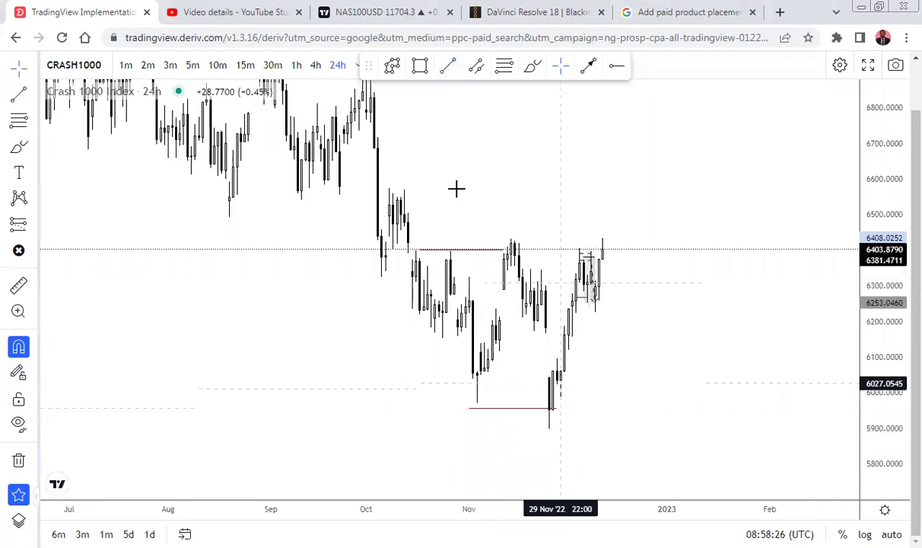
- Draw a horizontal trend line from the 14 November high at about 6431 to 1 January 2023 and colour it black
click(447, 65)
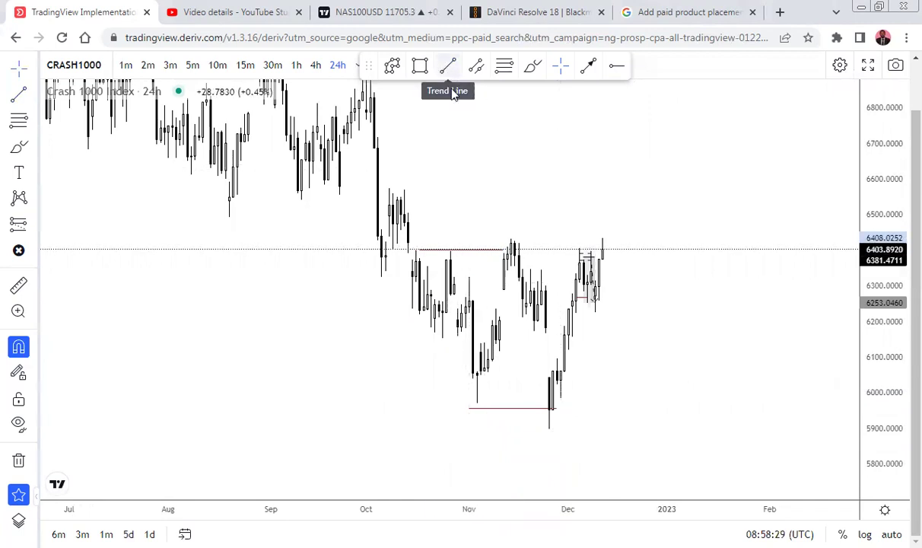
click(511, 240)
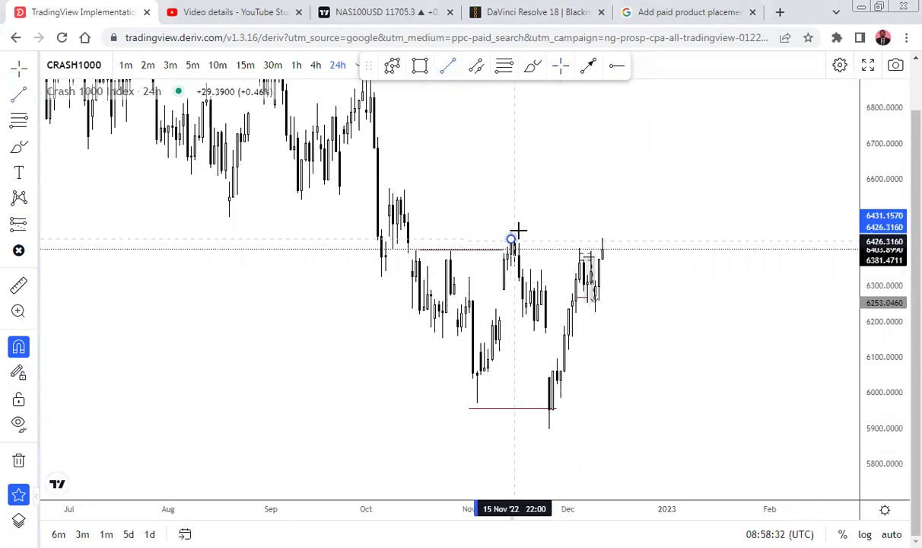
click(667, 239)
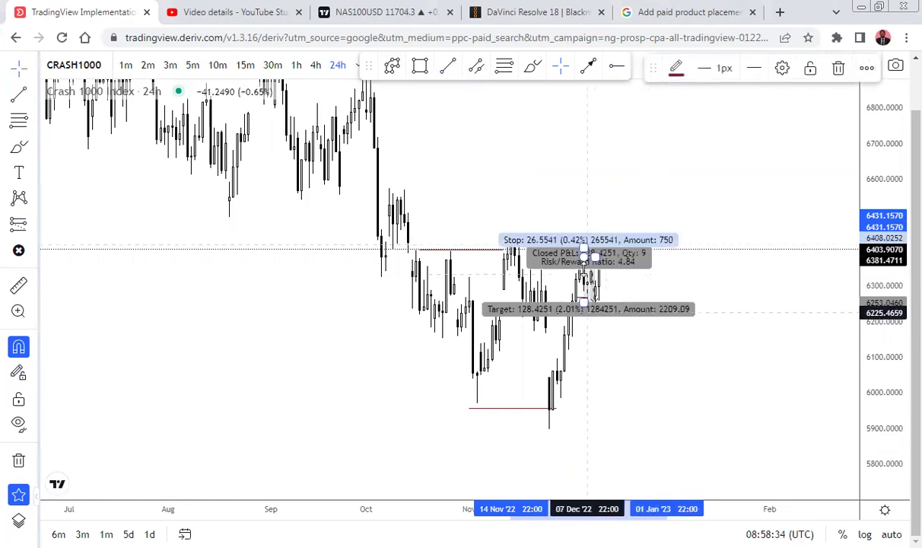
click(676, 67)
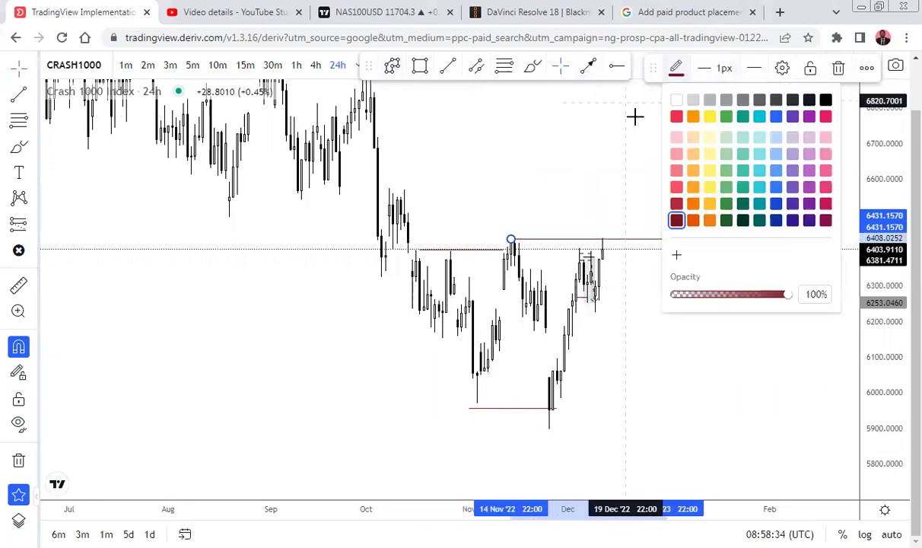
click(826, 100)
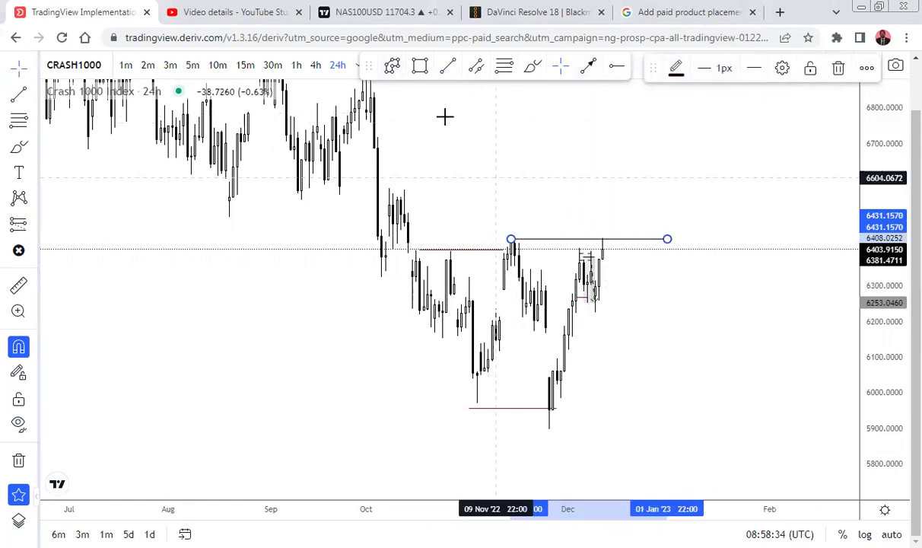
- Draw a horizontal trend line just below the late November low at about 5885, extending to around the end of December
click(449, 71)
click(546, 433)
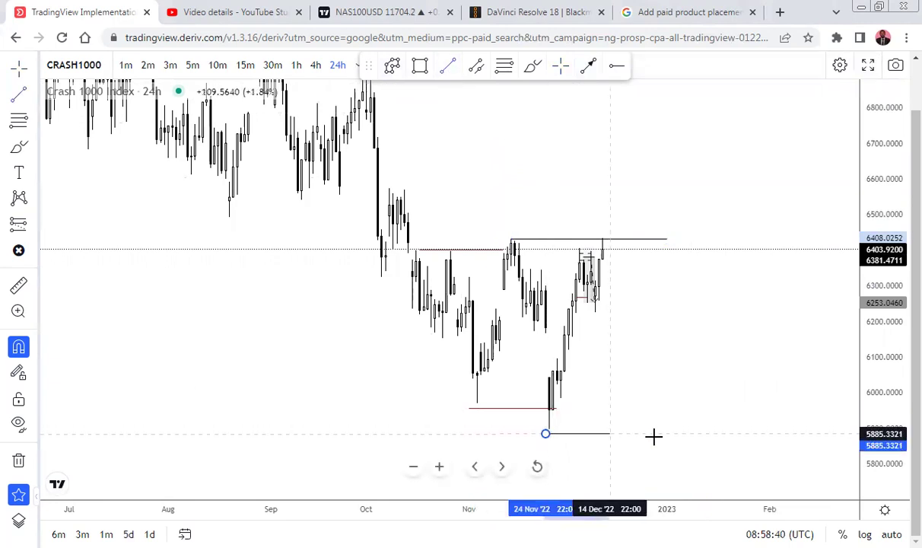
click(661, 436)
click(408, 310)
- Draw a short horizontal trend line across the equal highs of late November at about 6346, ending at the last bearish candle
scroll(564, 324, up, 1)
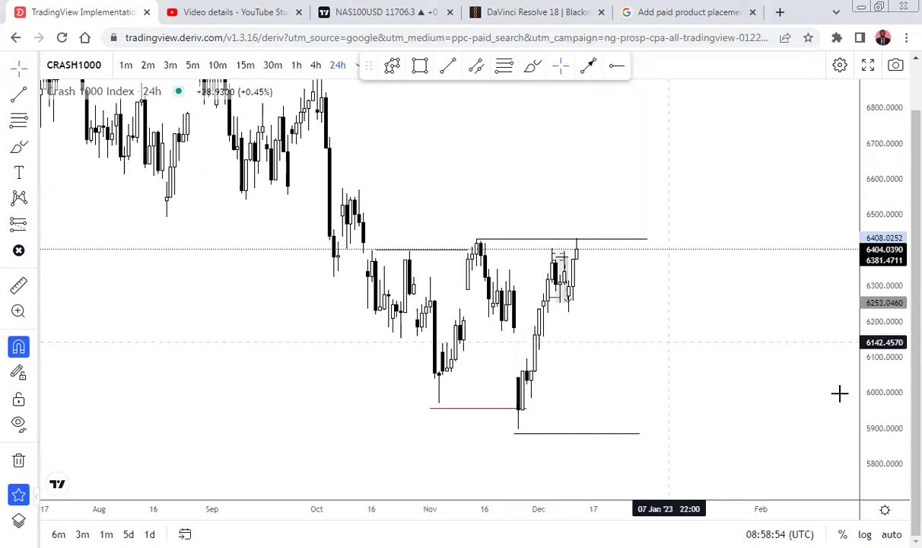
drag(882, 385, 879, 327)
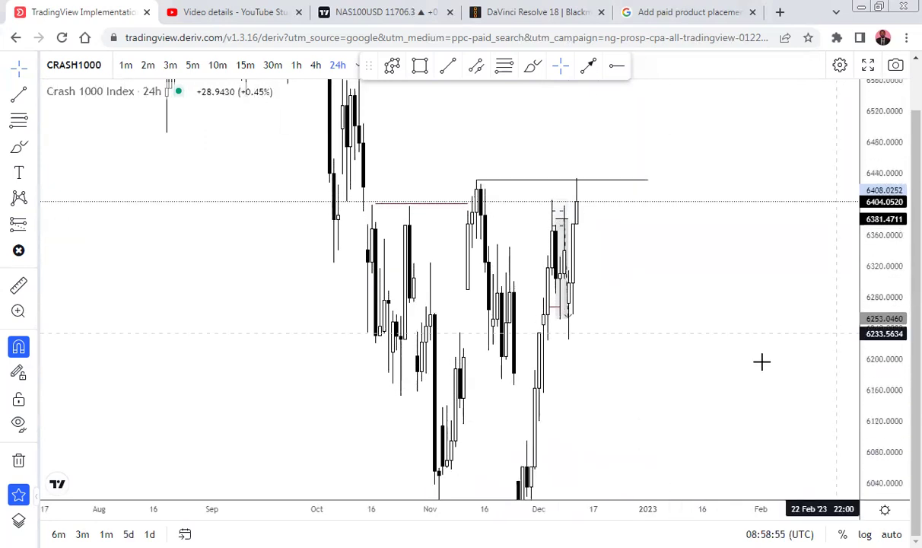
scroll(738, 353, up, 4)
click(446, 72)
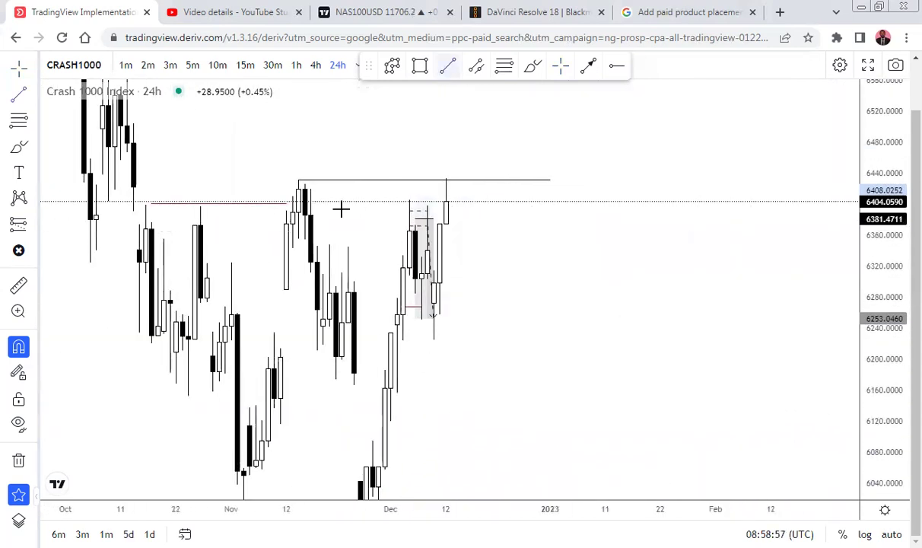
click(316, 246)
click(373, 248)
drag(372, 248, 354, 247)
click(373, 257)
- Draw a thin horizontal parallel channel from 14 November to 4 December, between about 6355 and 6352
click(474, 71)
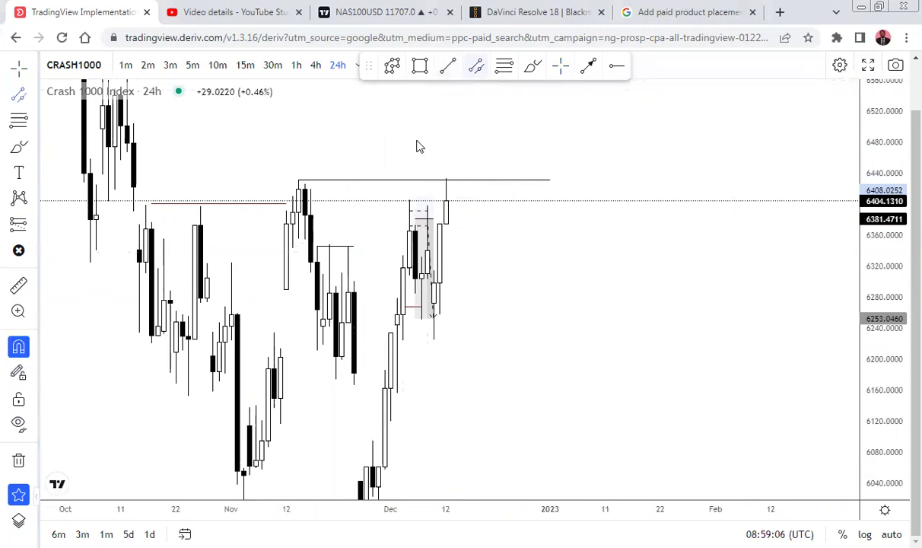
click(296, 230)
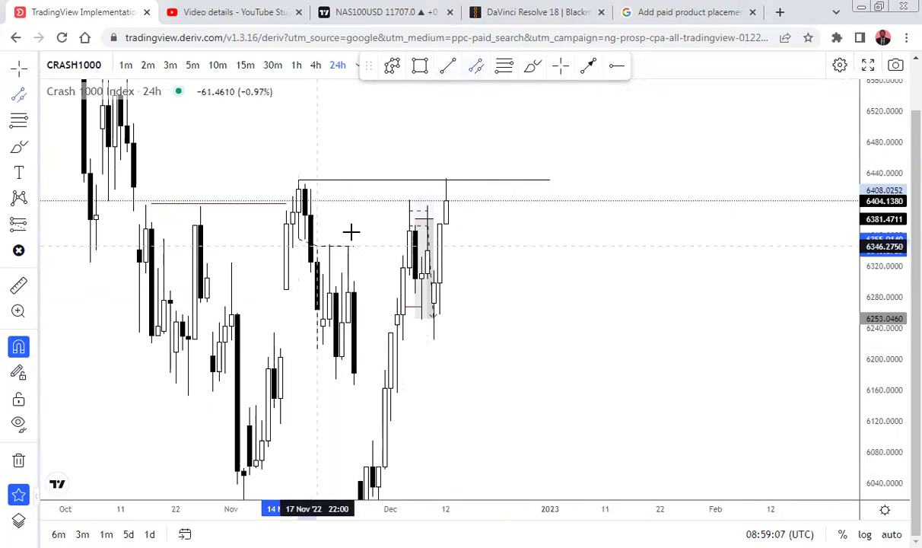
click(403, 233)
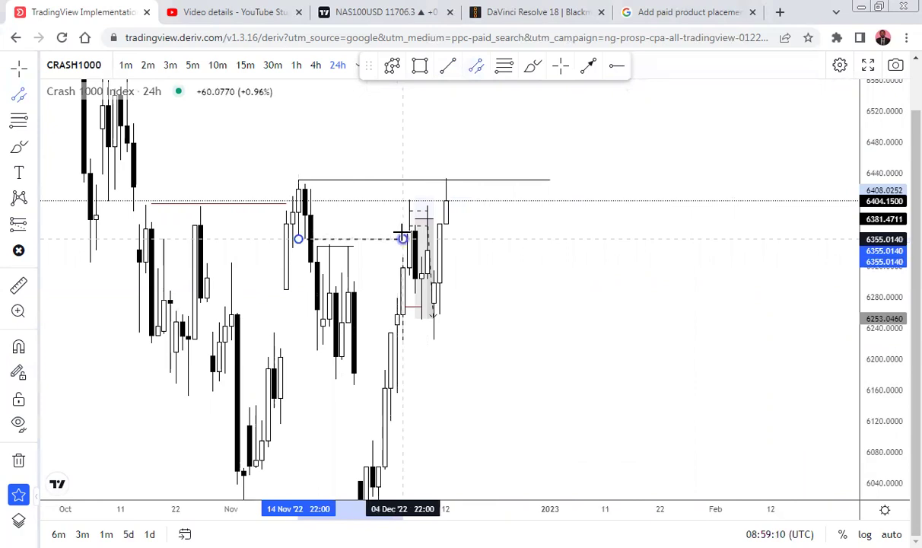
ctrl+click(404, 241)
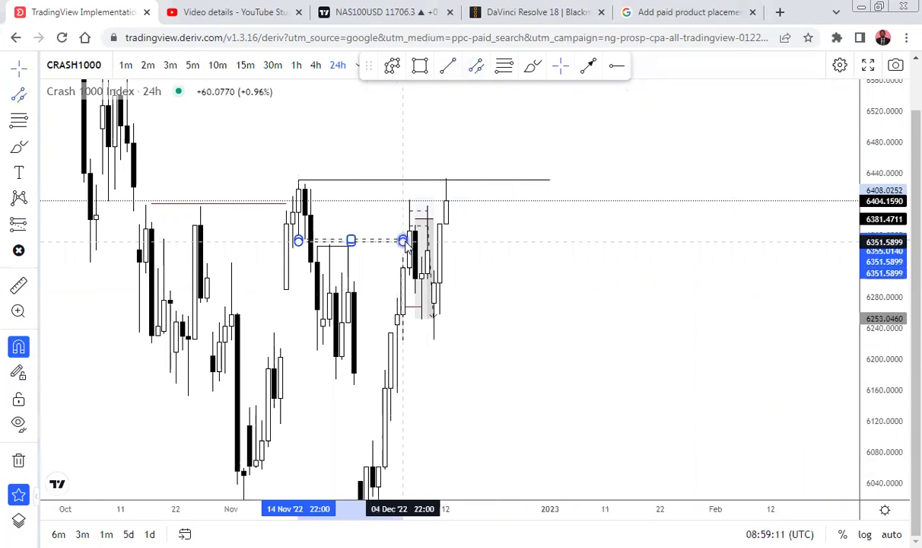
click(535, 242)
- Draw a rectangle zone over the mid-November high from 13 November to 20 December, spanning about 6388 to 6442
click(419, 67)
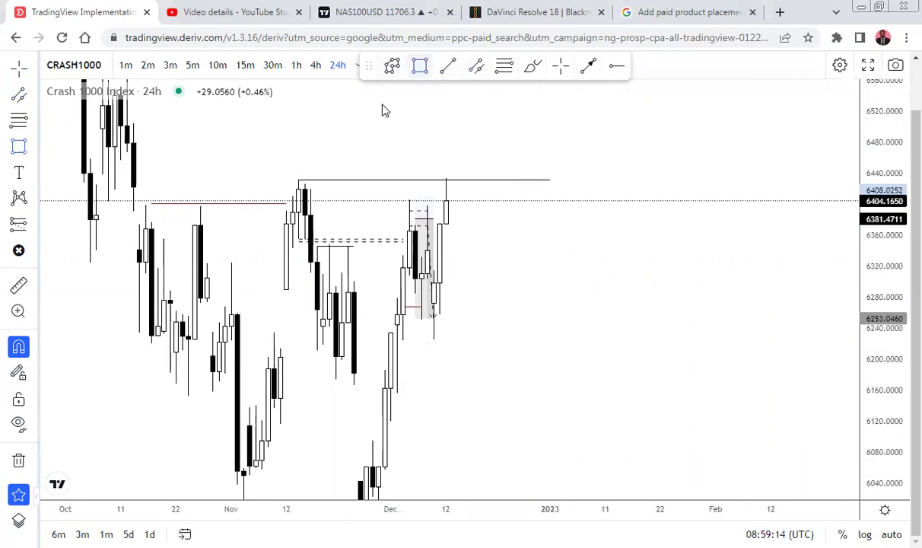
click(296, 181)
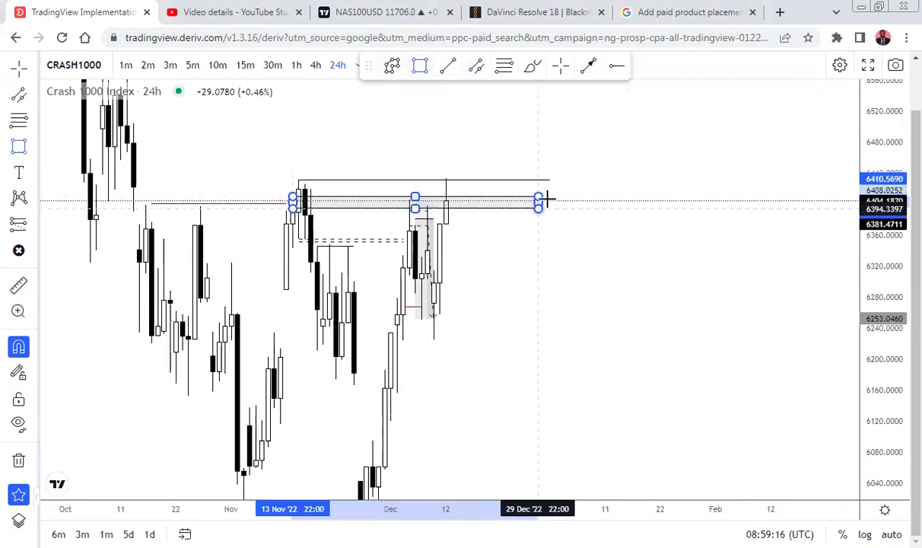
click(488, 172)
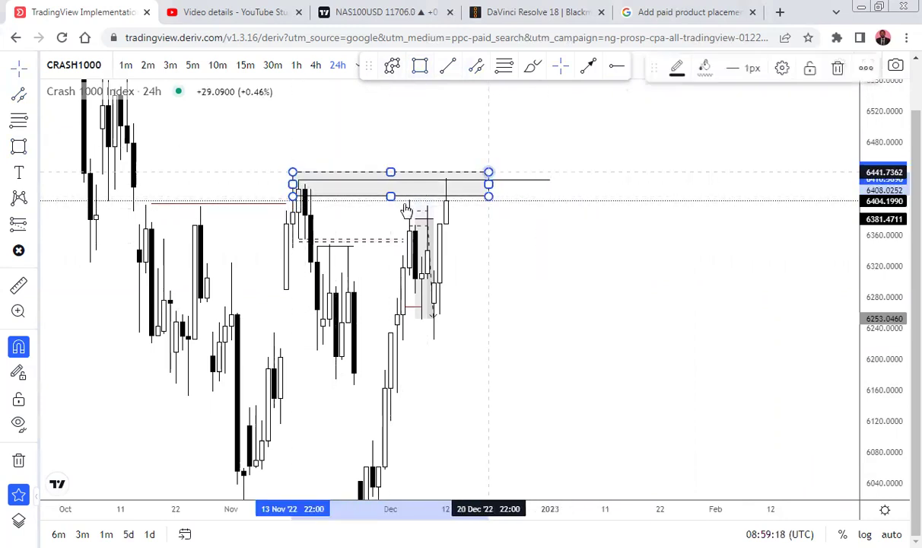
drag(391, 196, 389, 214)
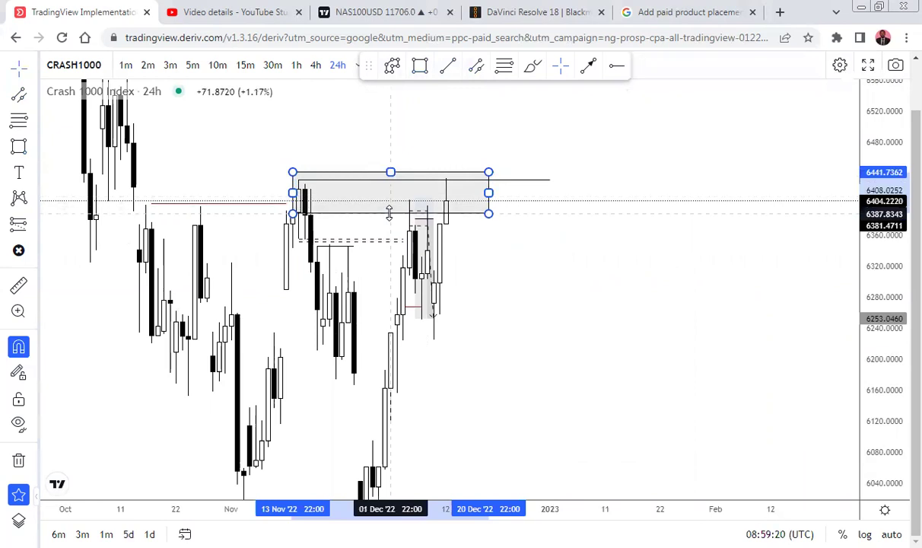
click(523, 248)
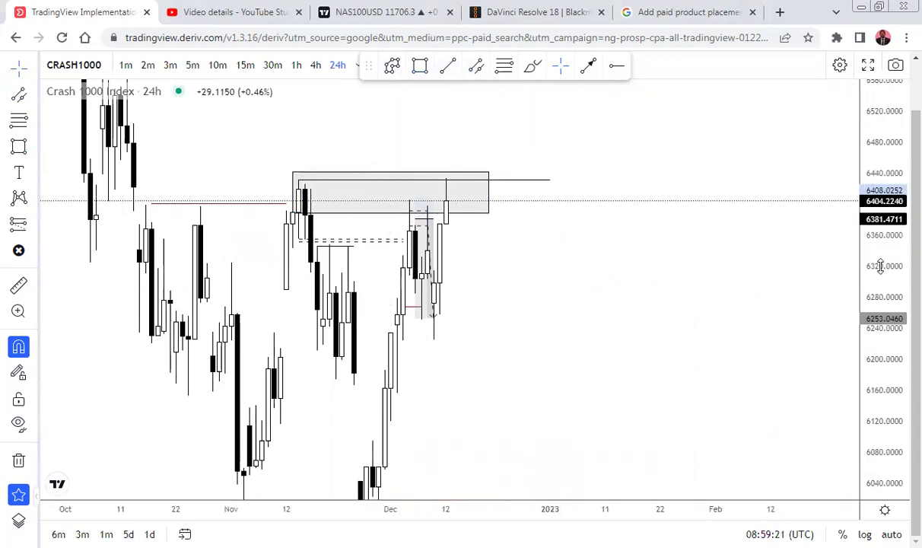
- Switch the chart to the 1h timeframe and show the December price action up to the marked zone
drag(832, 306, 614, 339)
drag(771, 297, 834, 313)
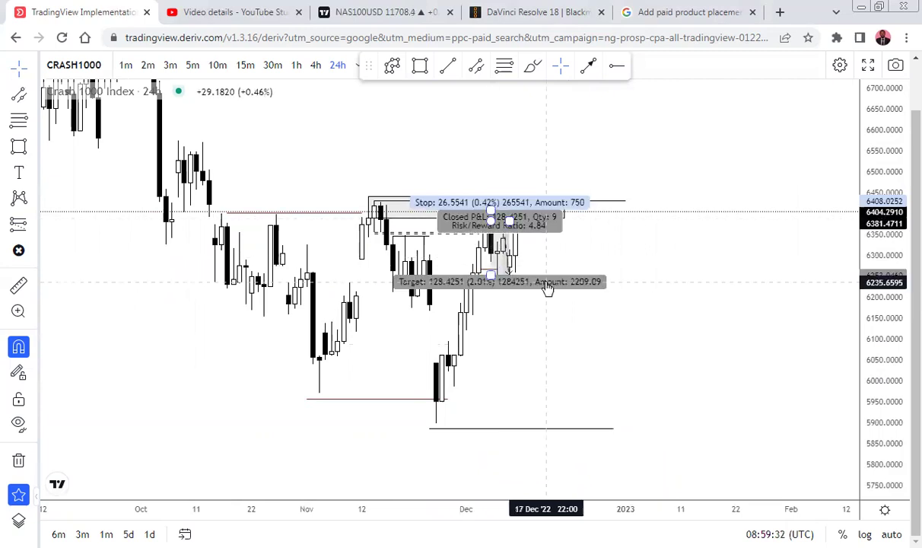
click(298, 71)
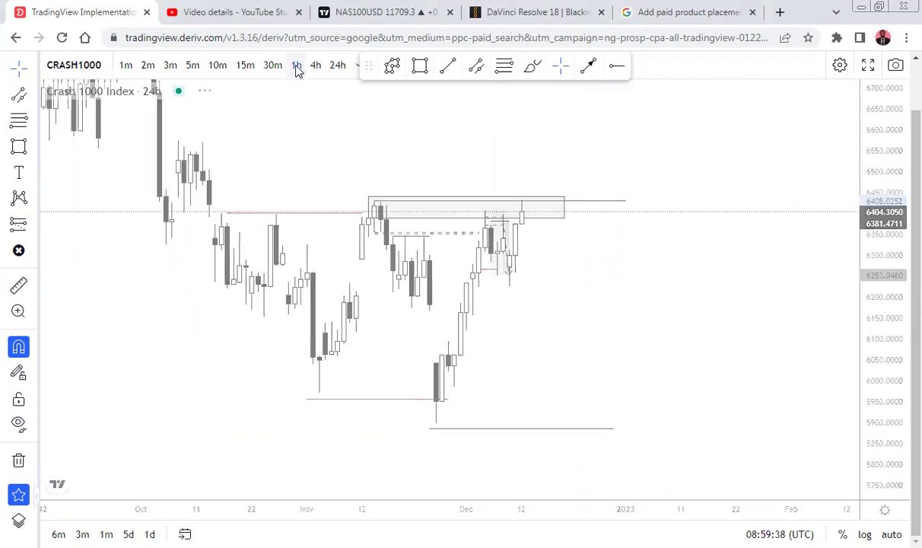
scroll(484, 300, down, 5)
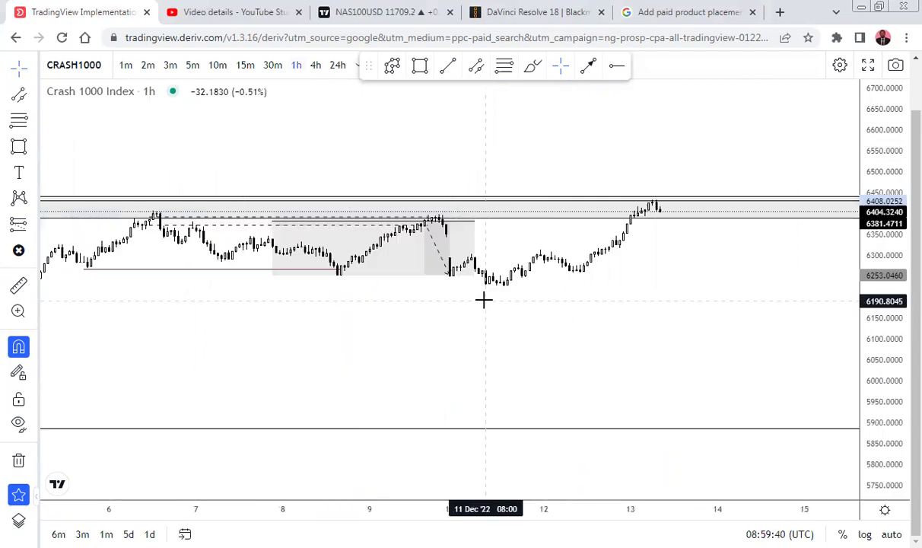
scroll(485, 301, down, 2)
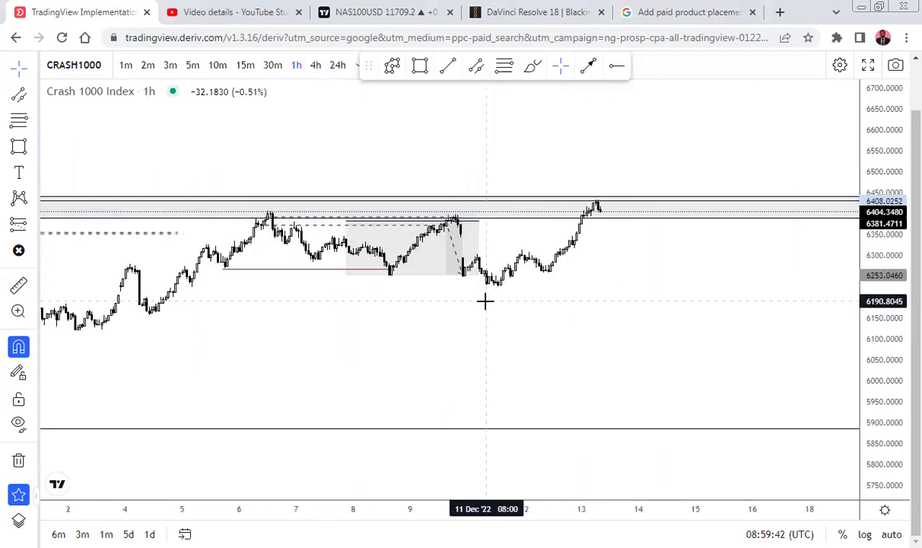
- Delete the existing short position drawn over the 7 to 11 December price action
scroll(485, 301, down, 1)
drag(879, 446, 862, 302)
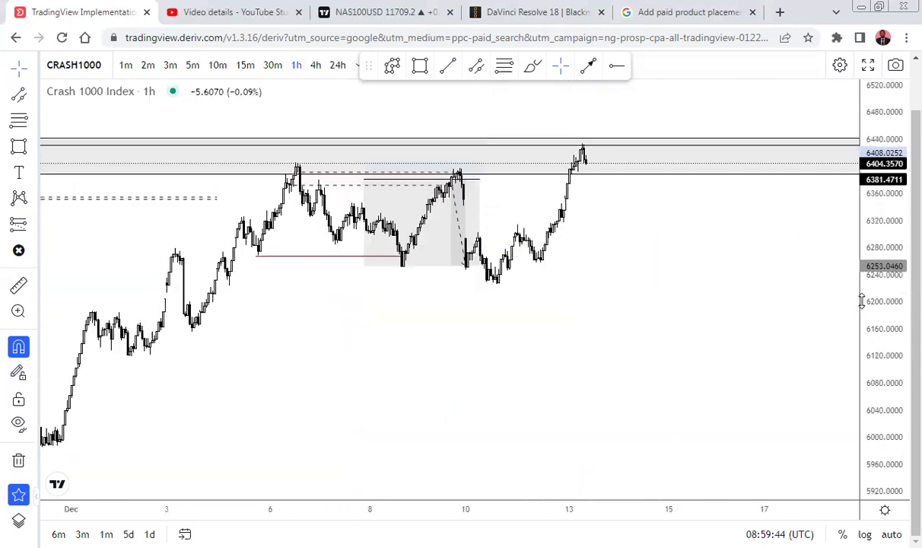
drag(598, 272, 693, 388)
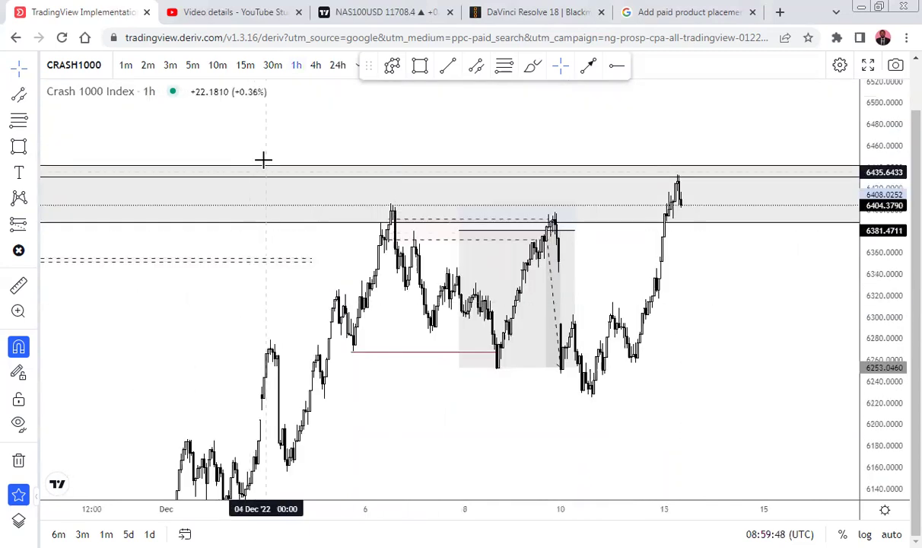
click(269, 173)
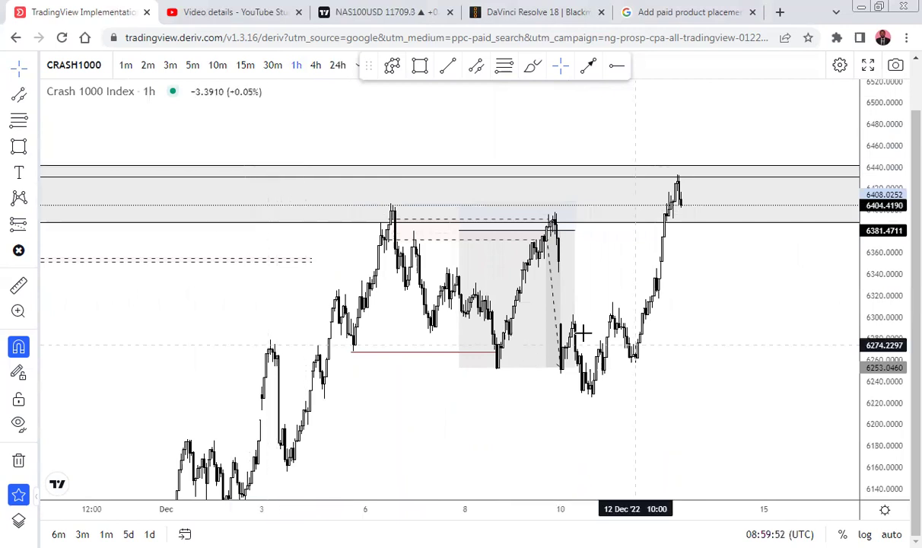
scroll(720, 372, up, 1)
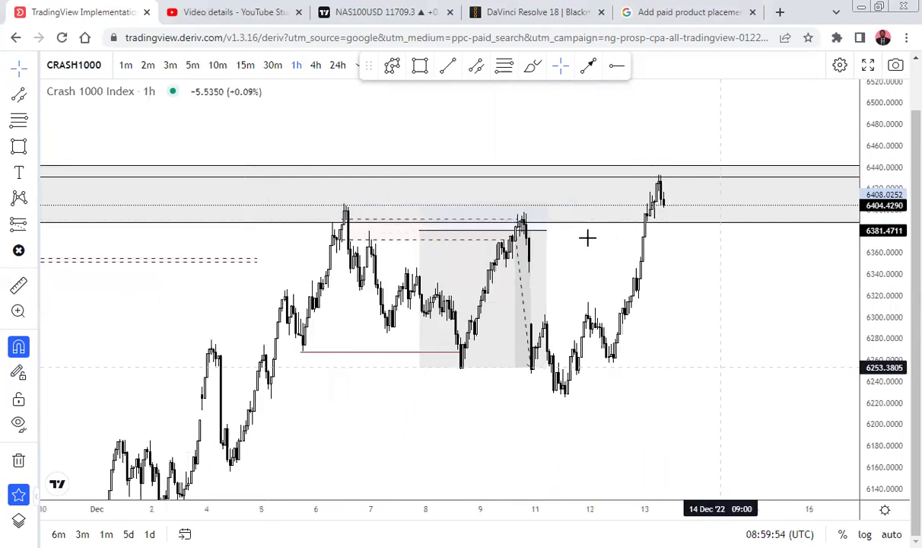
click(550, 252)
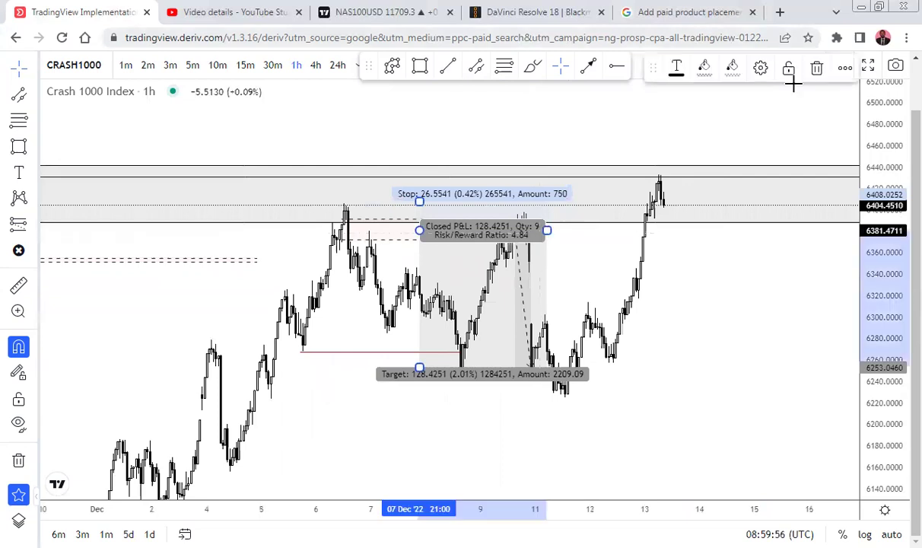
click(816, 69)
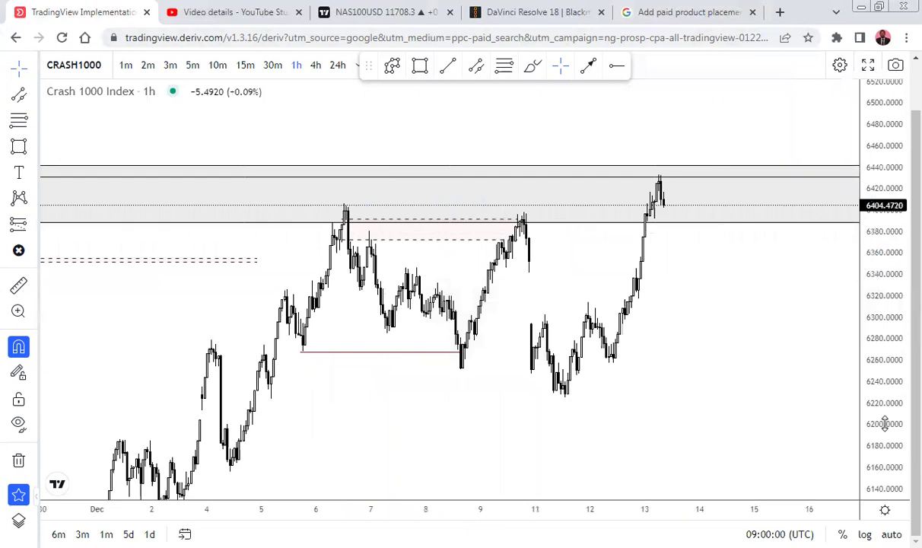
- Examine the 1h price action from 5 to 13 December between the horizontal structure line and the supply zone
drag(876, 423, 877, 286)
scroll(777, 370, up, 4)
drag(651, 352, 799, 353)
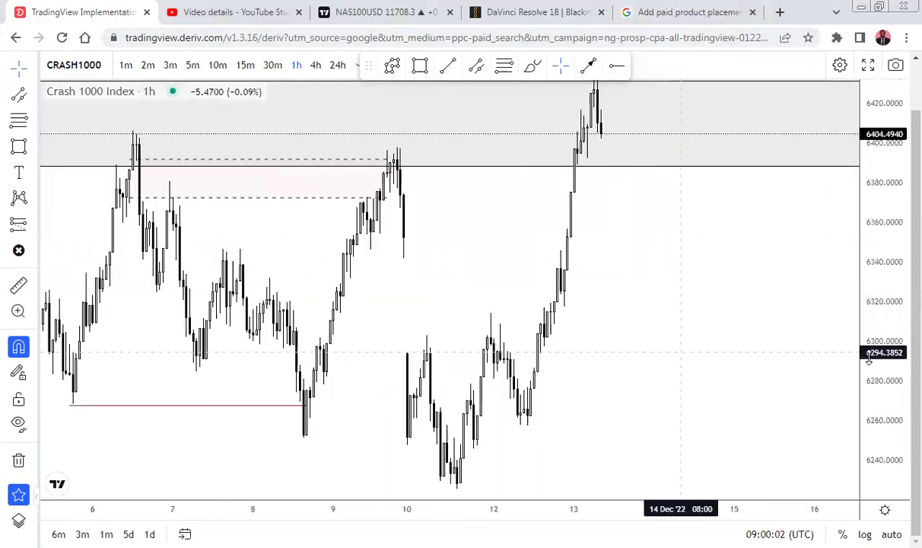
drag(612, 366, 801, 372)
scroll(763, 353, up, 1)
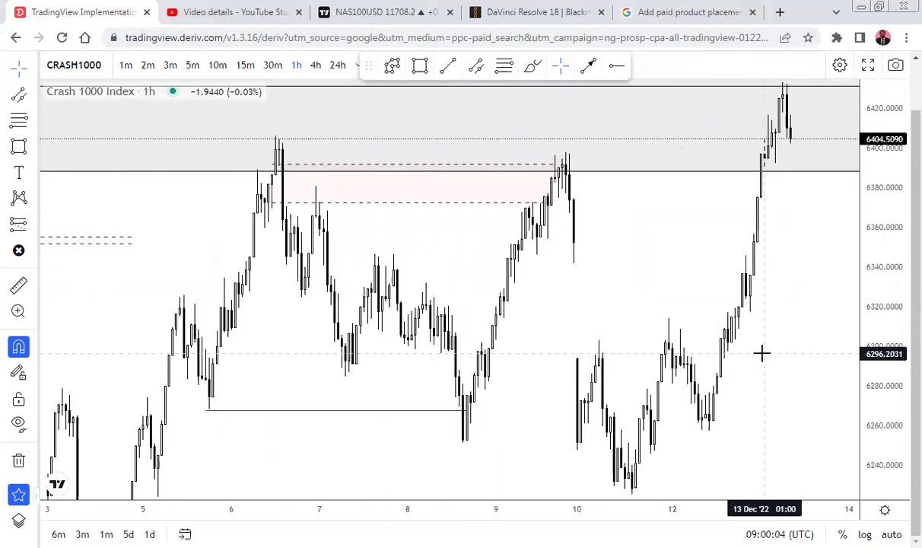
scroll(761, 352, down, 1)
scroll(764, 350, up, 1)
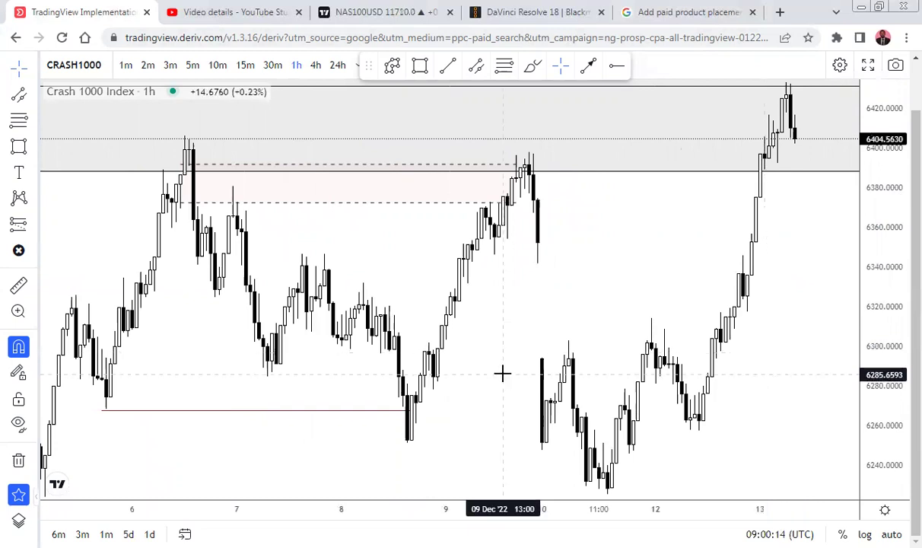
scroll(503, 374, down, 1)
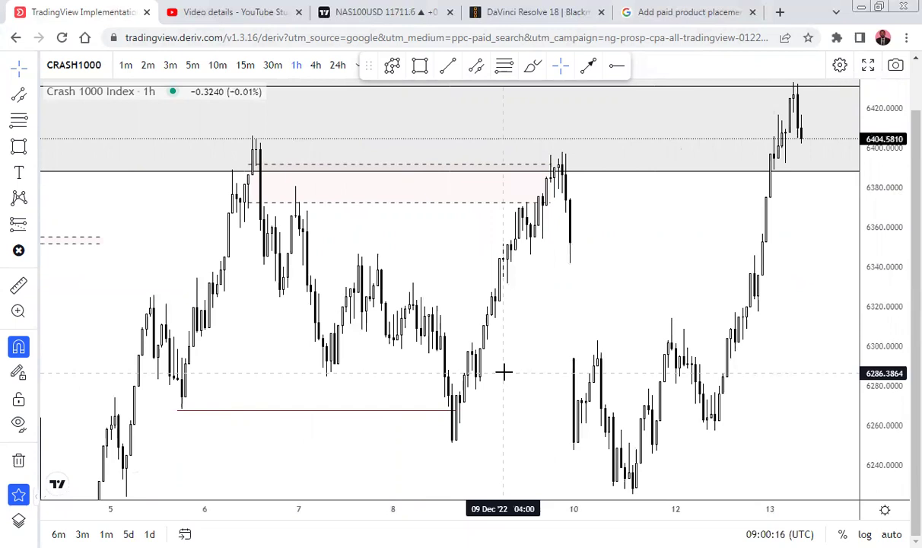
drag(510, 352, 607, 332)
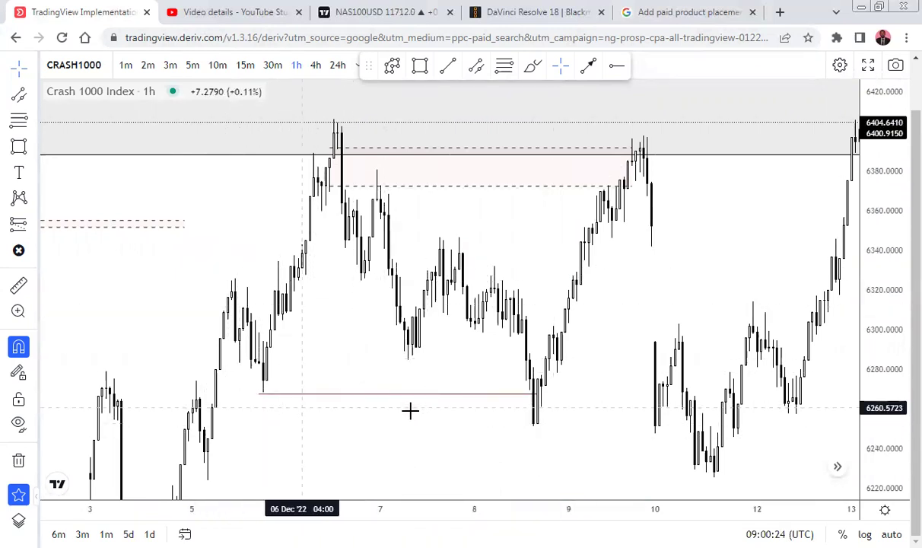
- Add the text label "BoS" just below the red horizontal structure line between 5 and 8 December
click(20, 174)
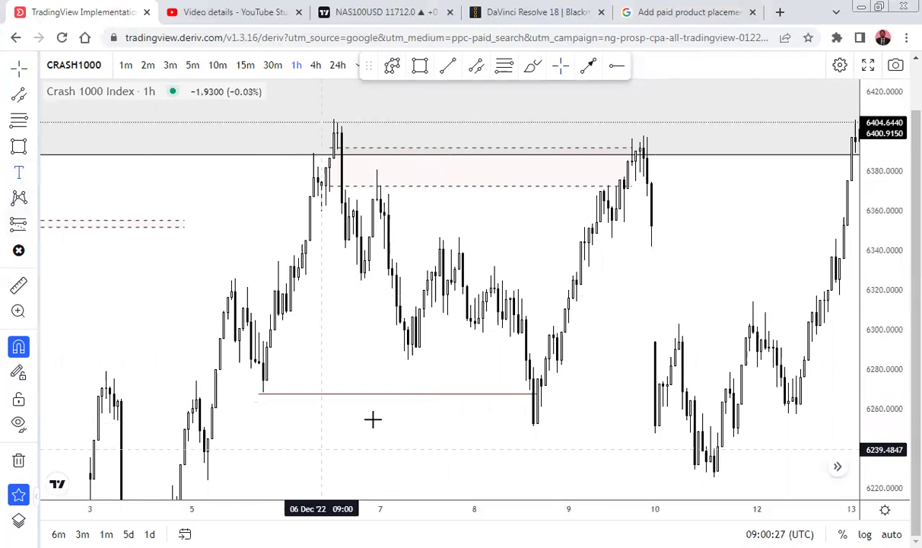
click(370, 396)
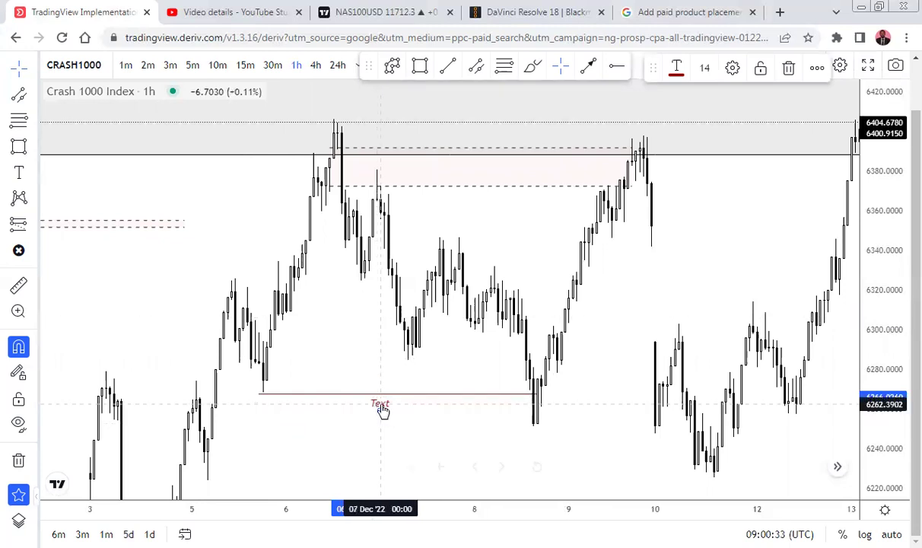
double_click(380, 405)
right_click(381, 405)
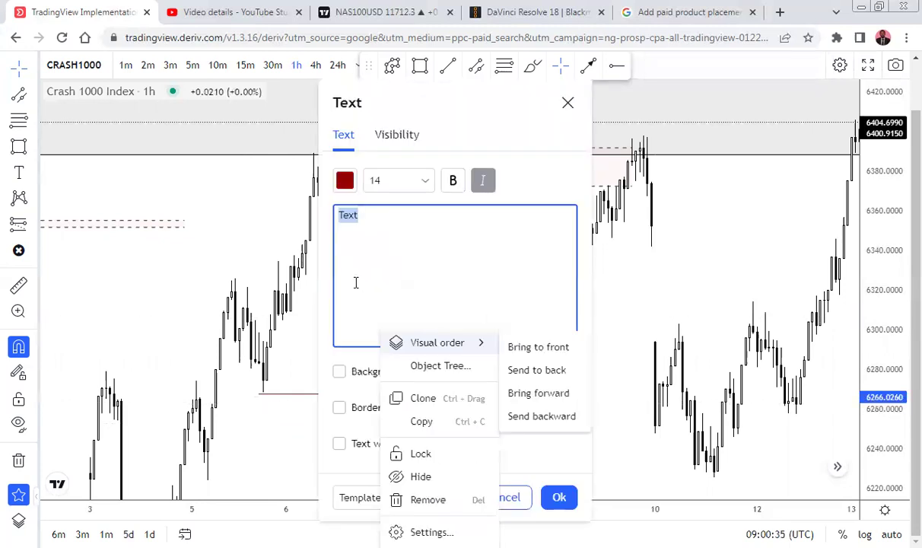
click(358, 244)
key(BackSpace)
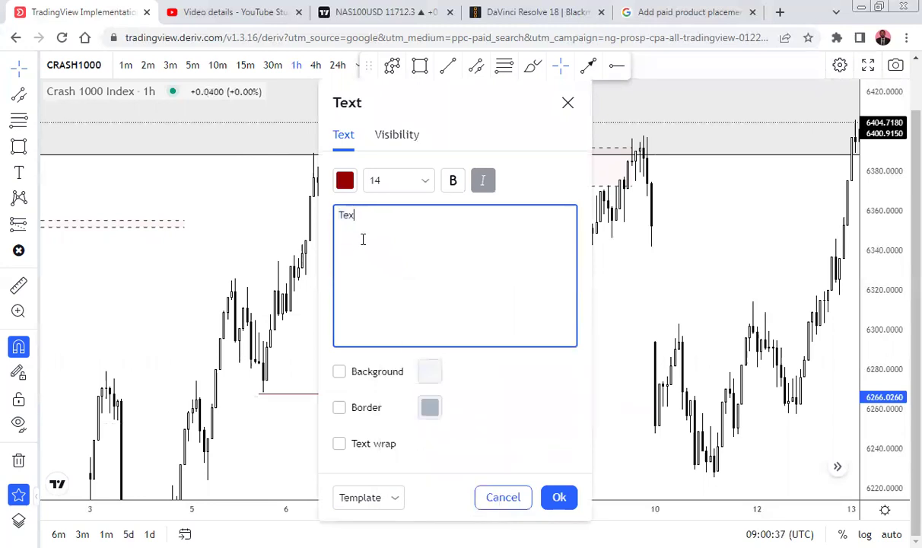
key(BackSpace)
key(BackSpace)
key(BackSpace)
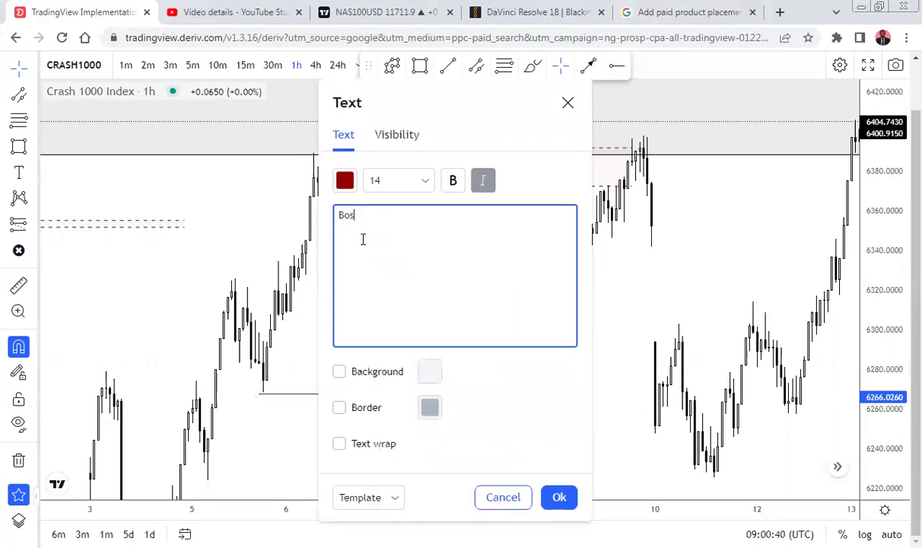
key(BackSpace)
click(559, 497)
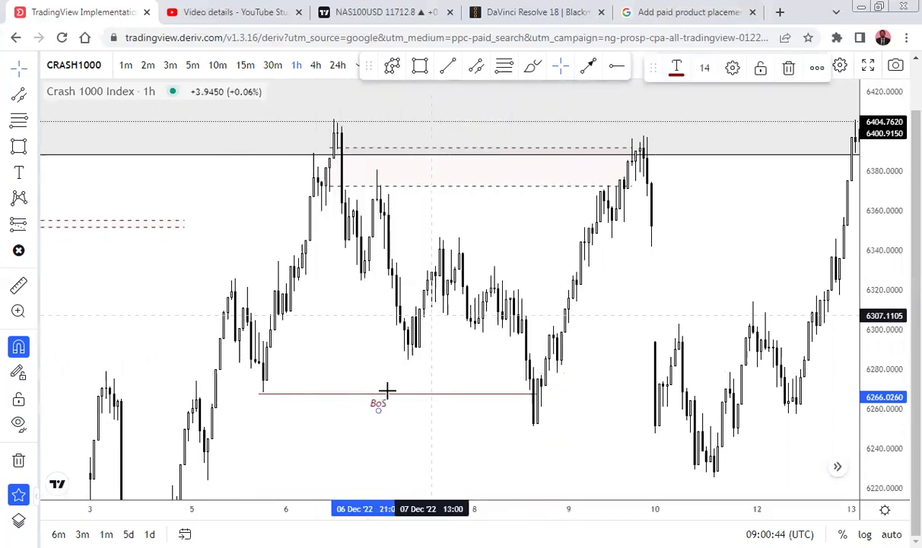
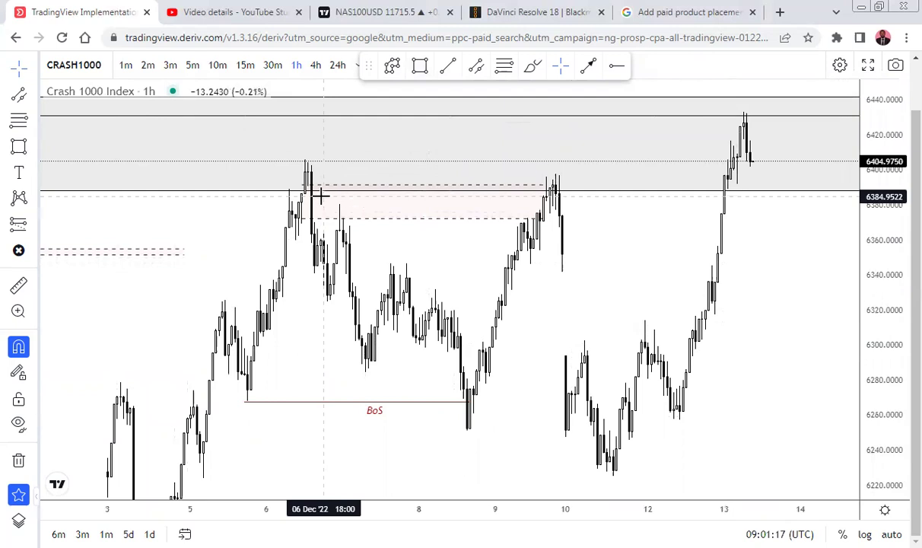
- Place a short position from 8 December 08:00 with entry at about 6379.60 and stop at about 6406.36
drag(415, 277, 422, 286)
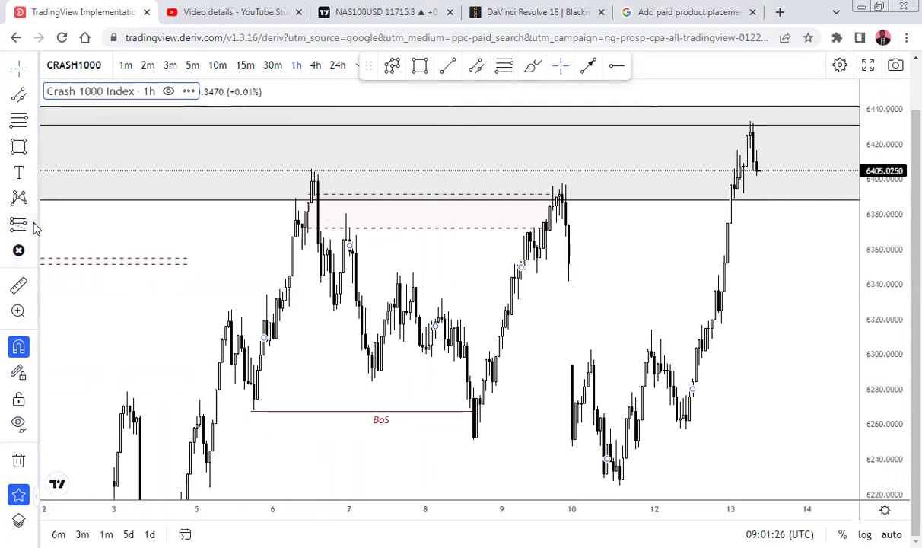
click(34, 225)
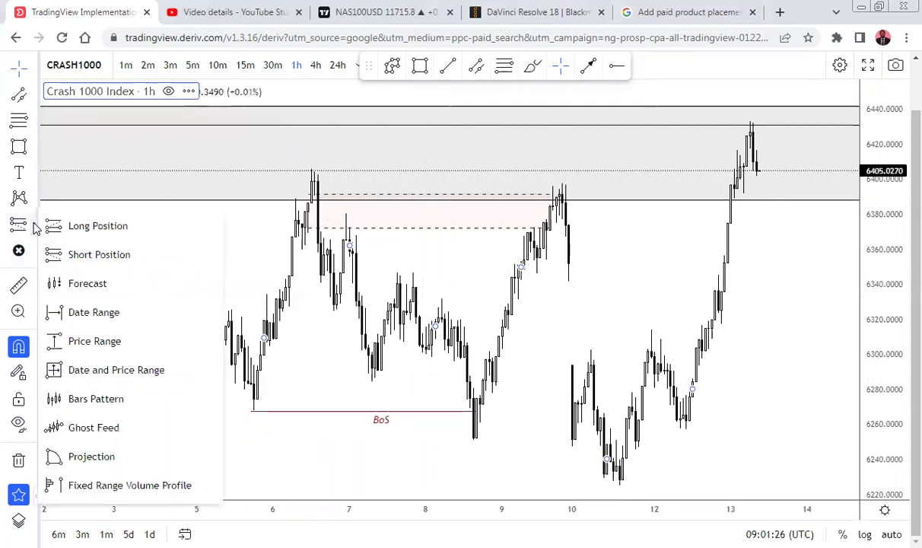
click(98, 256)
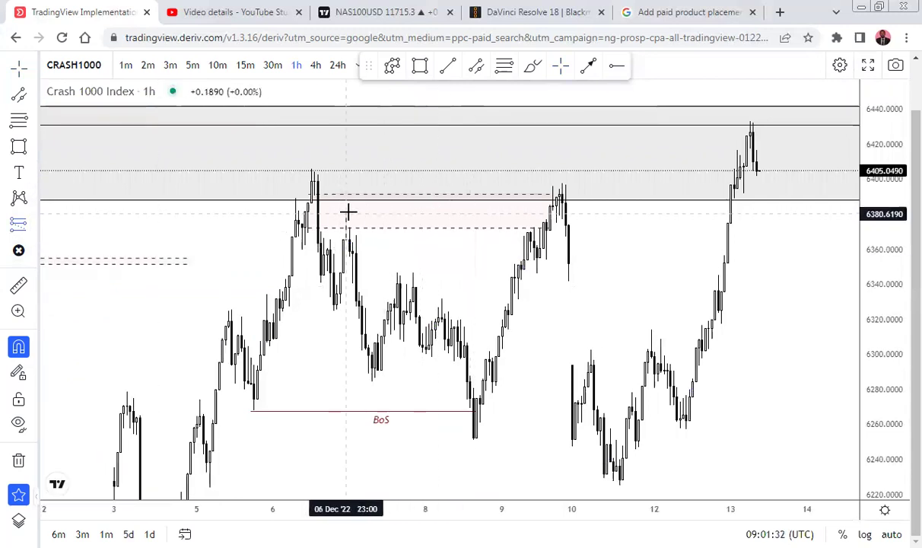
click(452, 215)
drag(440, 144, 439, 168)
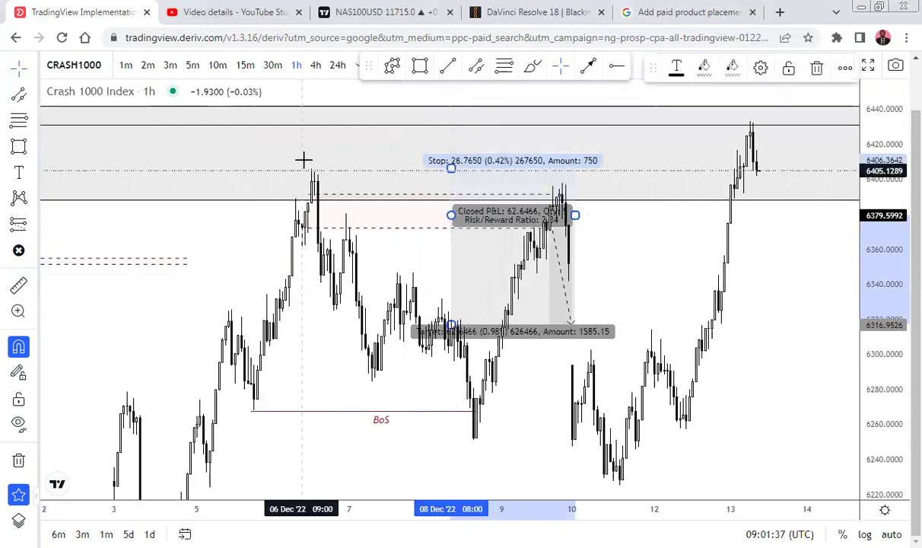
click(655, 301)
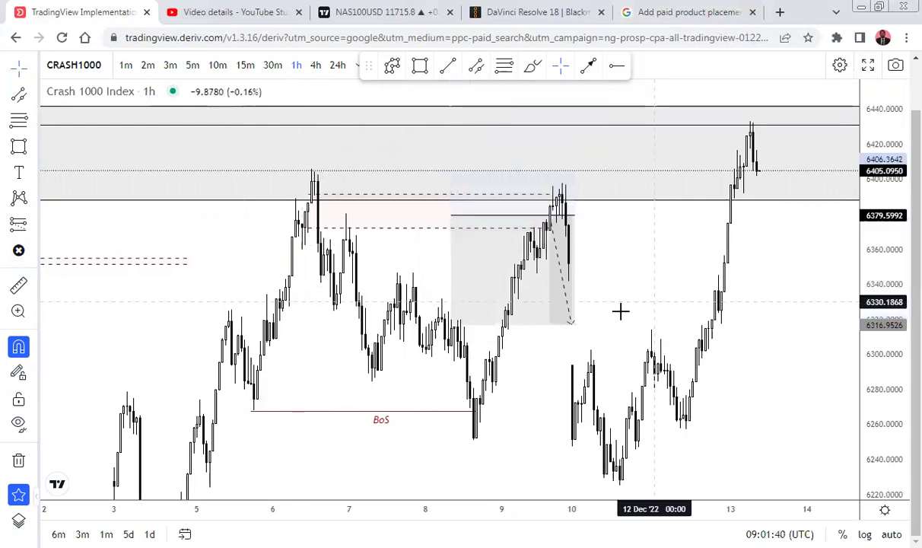
- Lower the short position's target to the 8 December swing low at about 6252.36
click(452, 329)
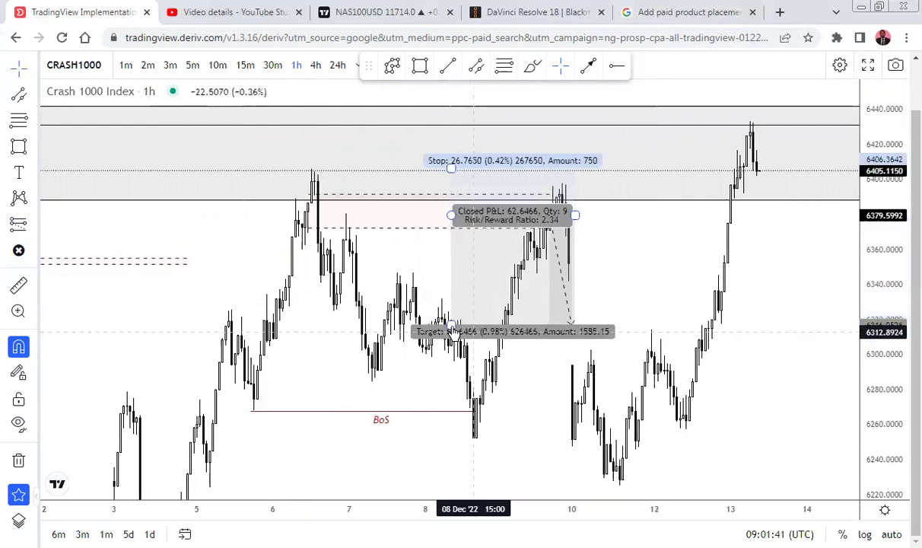
mouse_move(451, 327)
mouse_down()
mouse_move(450, 453)
mouse_move(451, 439)
mouse_up()
click(480, 437)
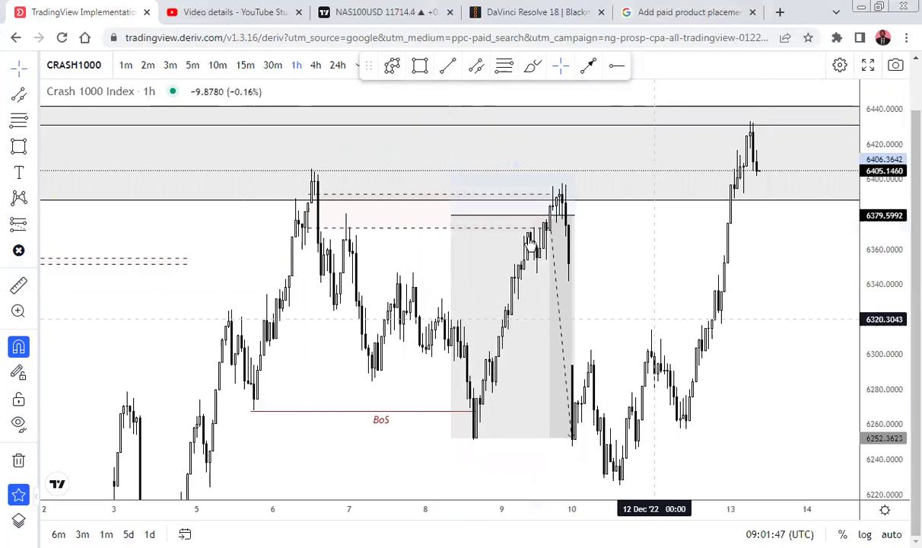
click(525, 228)
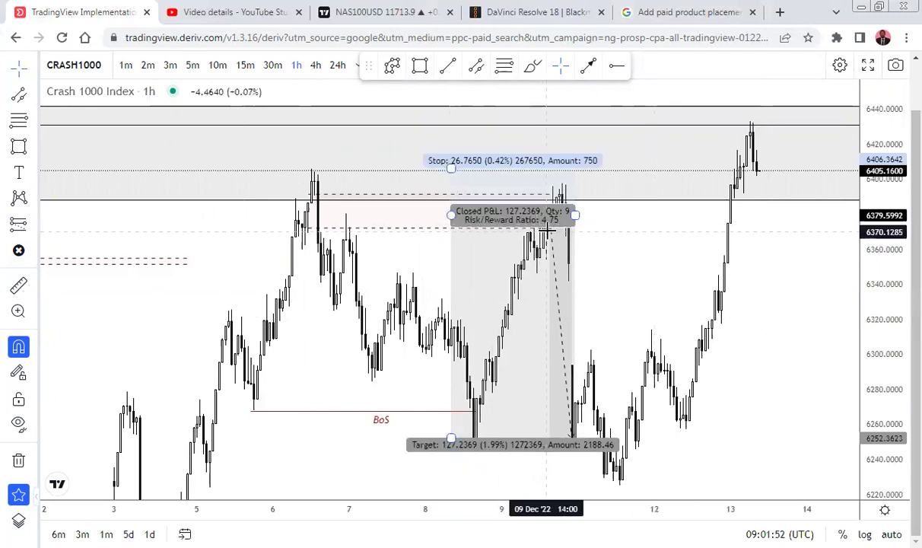
click(818, 241)
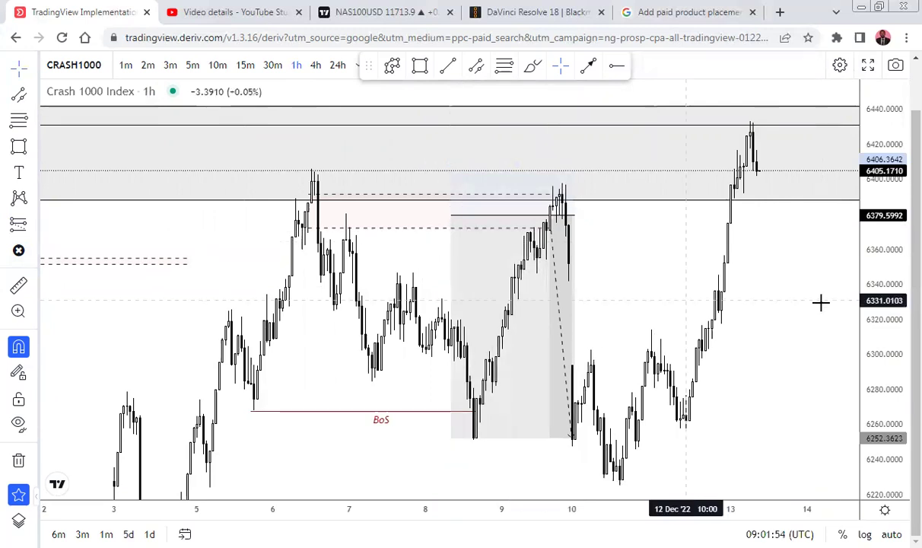
- Raise the short position's target to about 6298.50
drag(903, 238, 901, 282)
scroll(731, 321, down, 1)
mouse_move(731, 321)
mouse_down()
mouse_move(695, 277)
mouse_move(683, 283)
mouse_up()
click(544, 204)
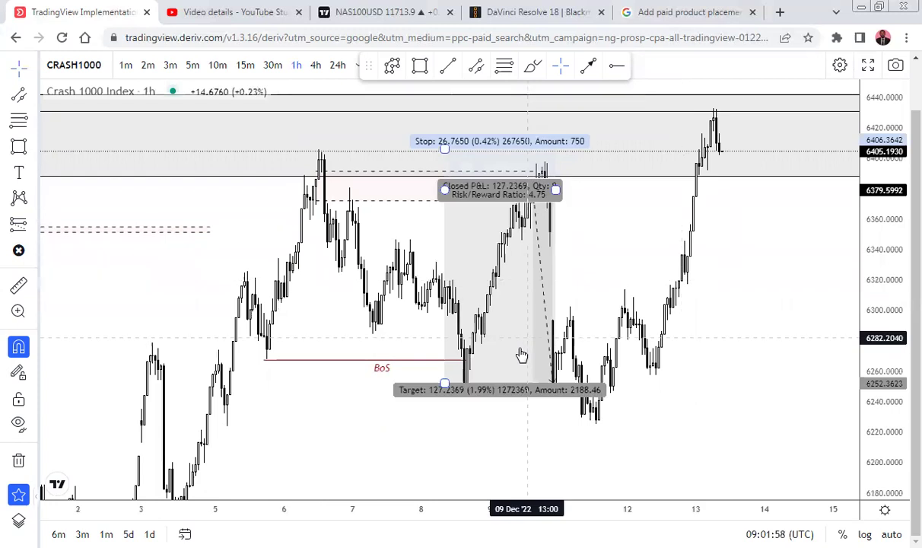
click(444, 382)
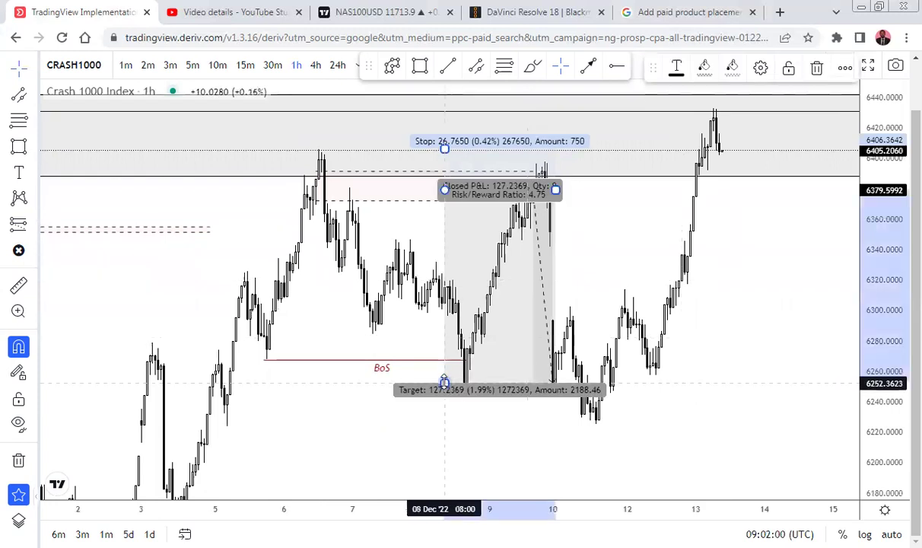
drag(447, 362, 450, 342)
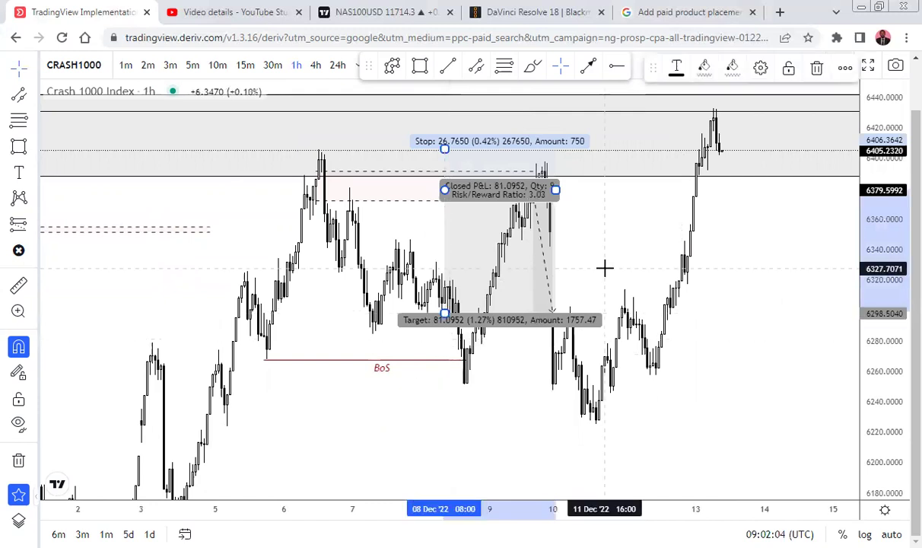
click(605, 272)
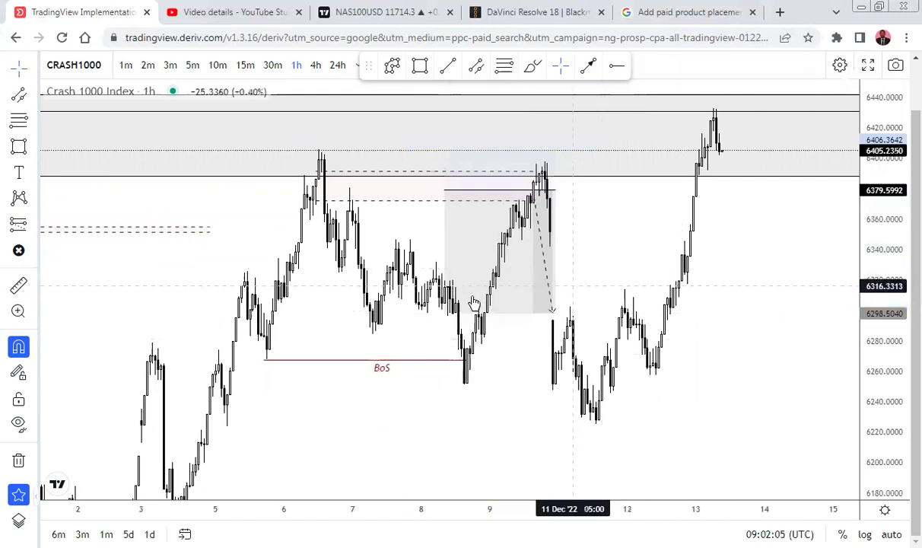
- Move the short position's target down to the 8 December low at about 6251.87
click(444, 311)
drag(445, 312, 451, 380)
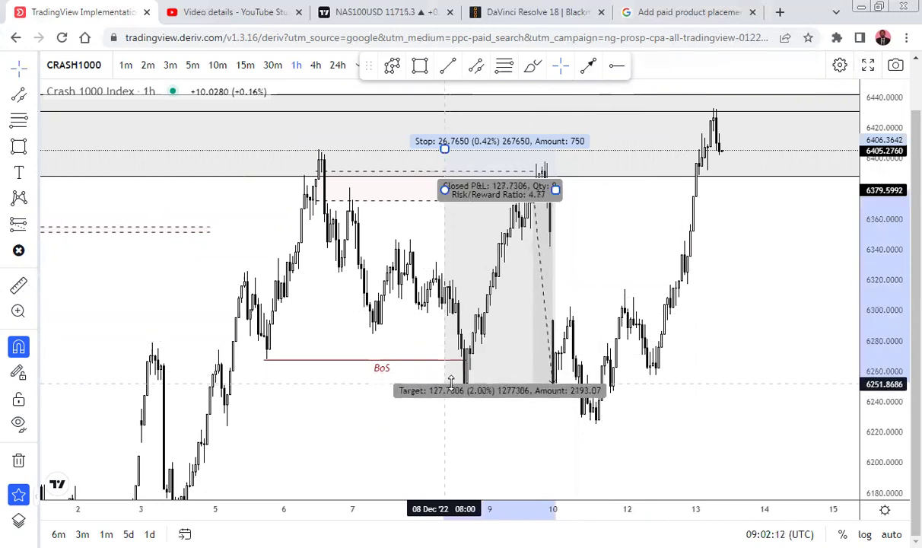
click(627, 274)
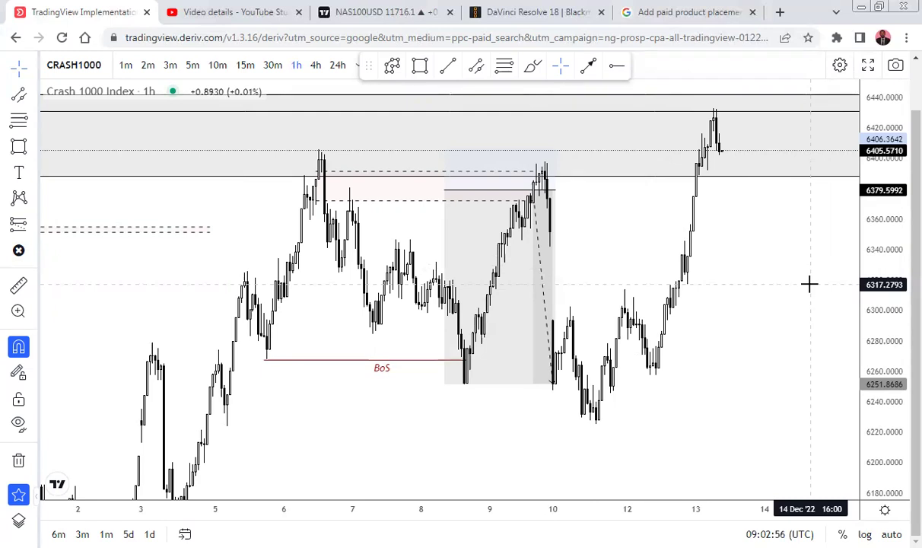
- Switch the chart to the 24h timeframe
scroll(809, 284, down, 1)
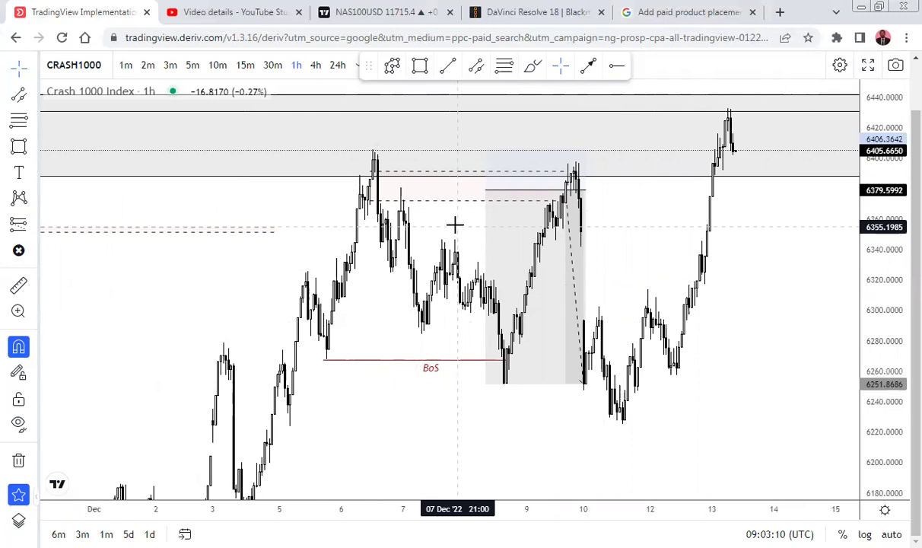
click(336, 68)
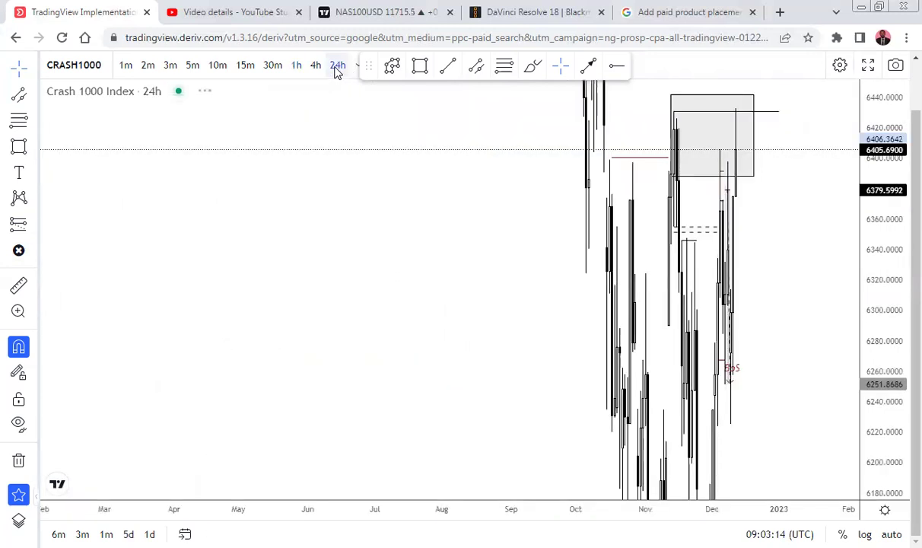
- Draw a level parallel channel from 1 October 2022 to 3 January 2023 between about 6765.66 and 6716.83
drag(881, 163, 891, 342)
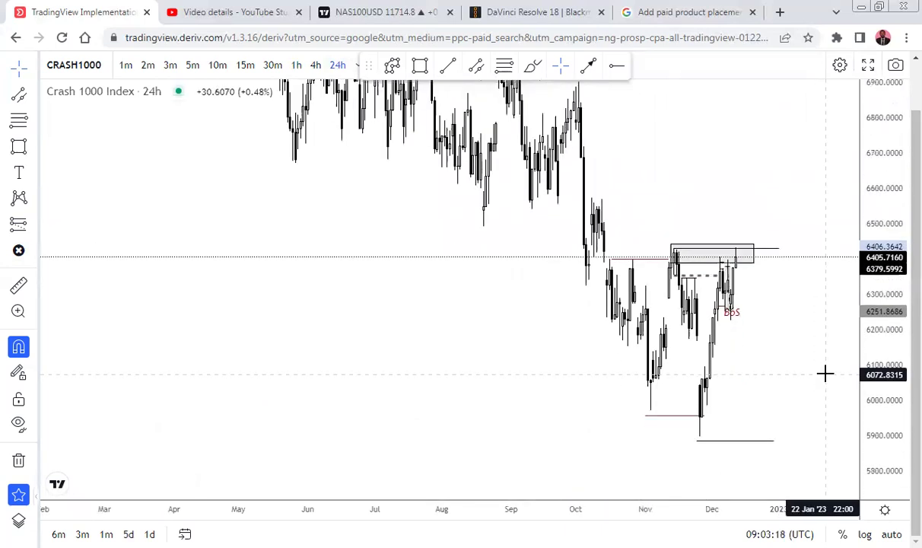
scroll(803, 351, up, 1)
drag(822, 209, 715, 275)
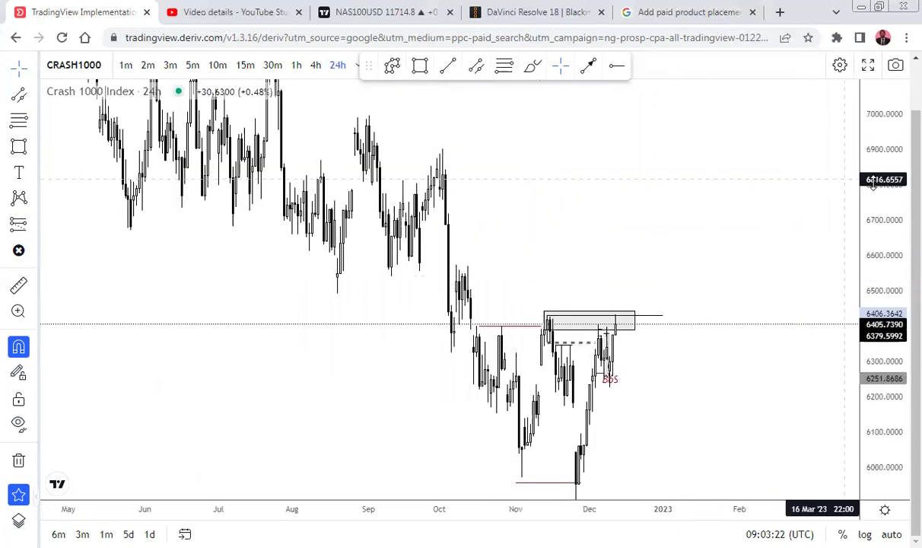
drag(880, 265, 870, 335)
scroll(818, 321, up, 1)
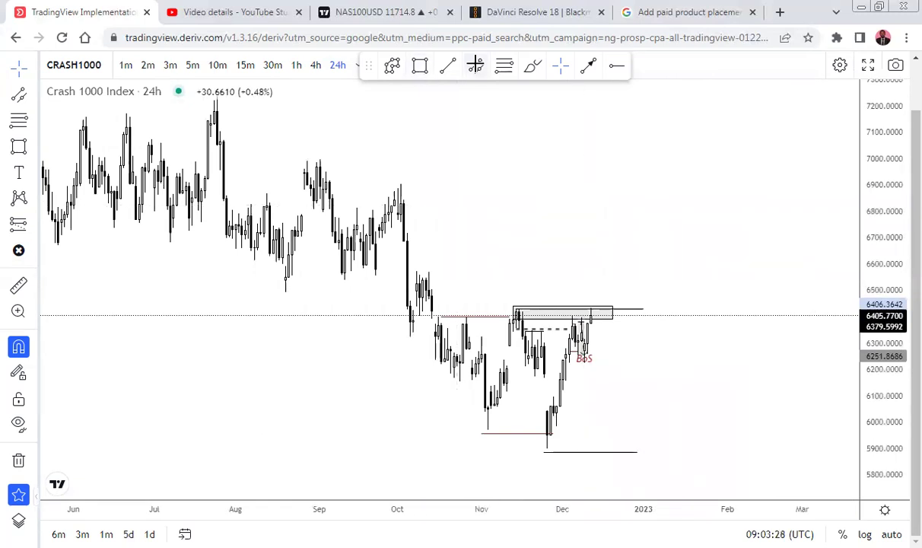
ctrl+click(398, 240)
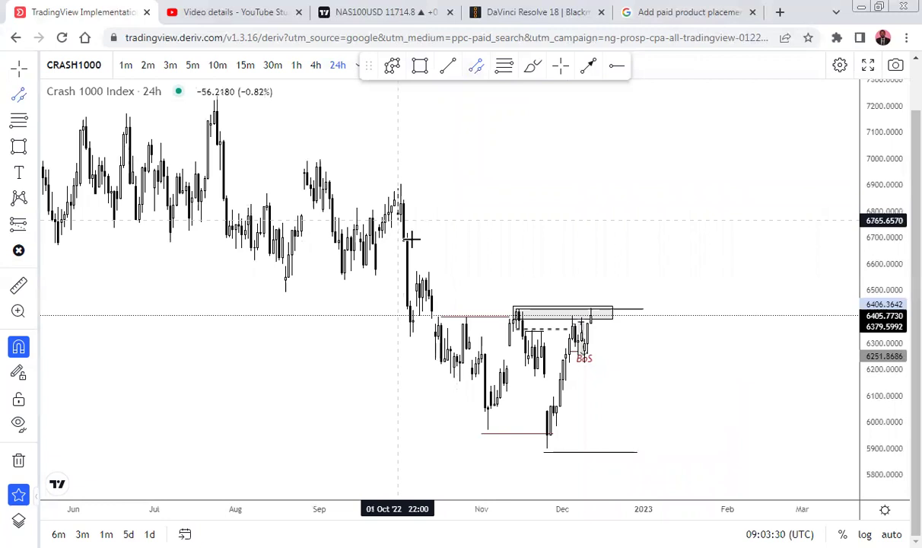
click(650, 241)
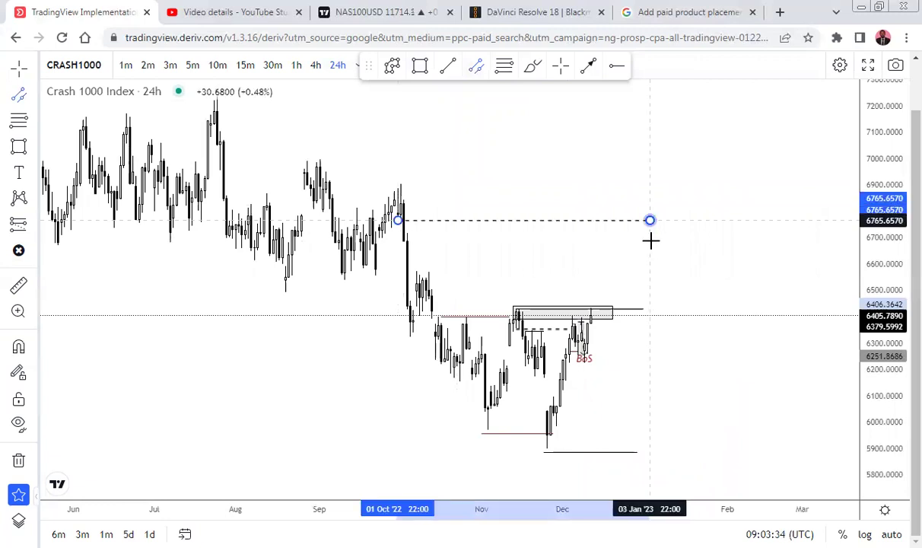
click(651, 234)
click(707, 203)
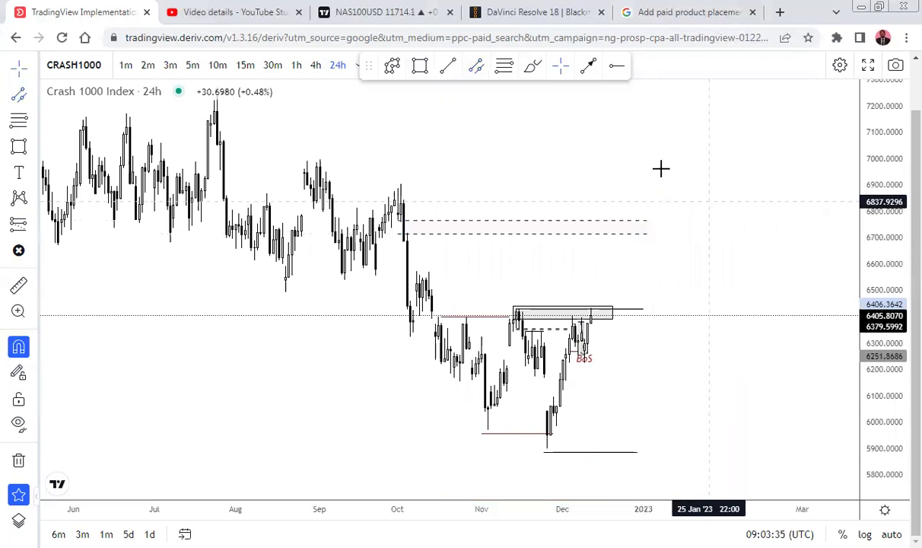
- Add a second parallel channel below the first, level it at about 6683.54 and extend its lower line to about 6580
click(478, 68)
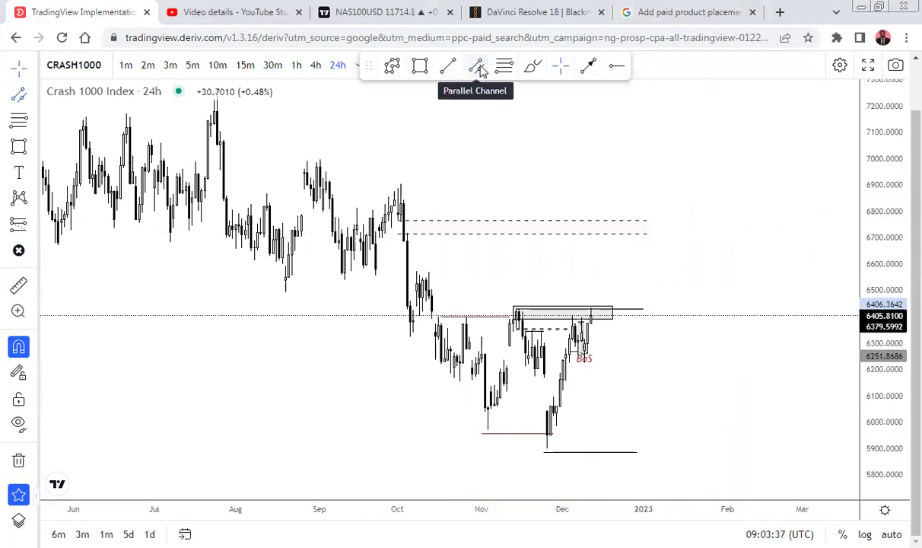
click(398, 220)
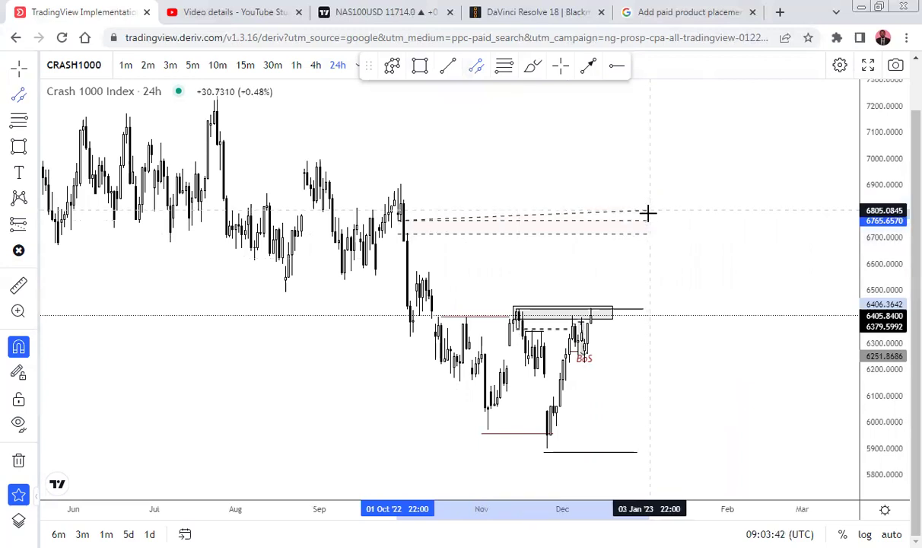
click(646, 209)
click(609, 231)
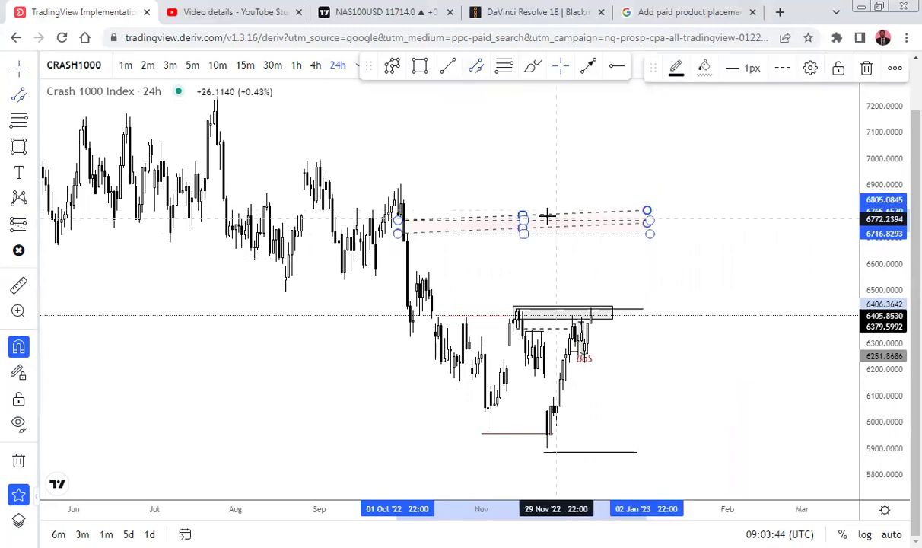
drag(544, 221, 535, 250)
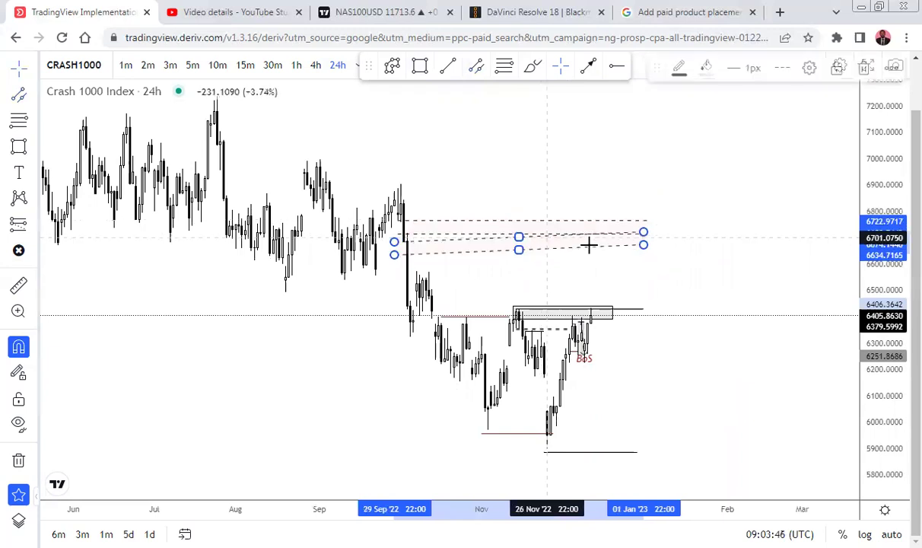
drag(645, 245, 652, 248)
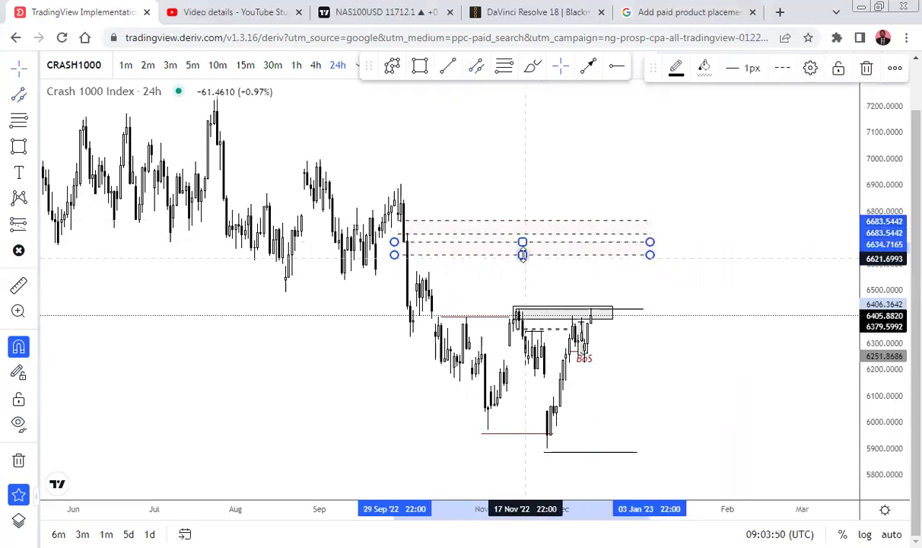
drag(526, 260, 530, 268)
click(758, 218)
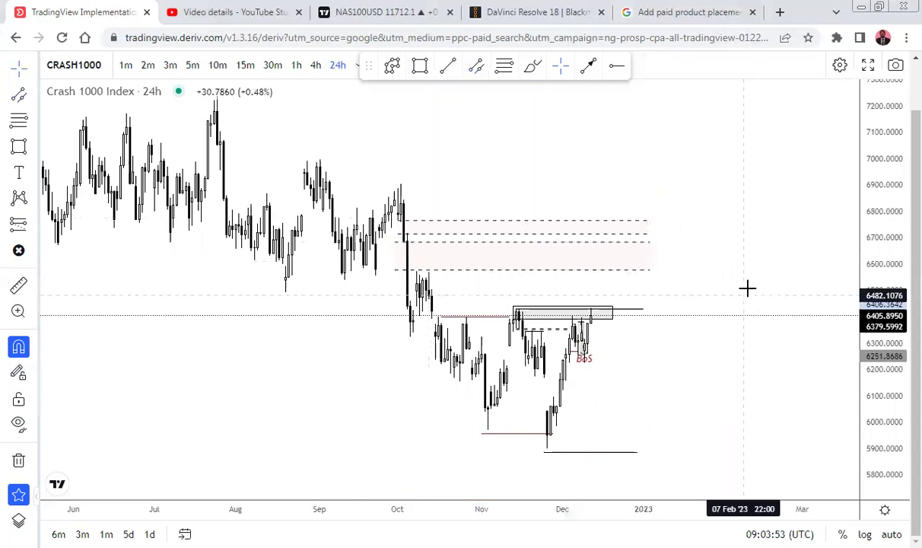
- Move the grey supply rectangle up to the early October swing high and resize it to span about 6901.57 to 6764.03
click(549, 312)
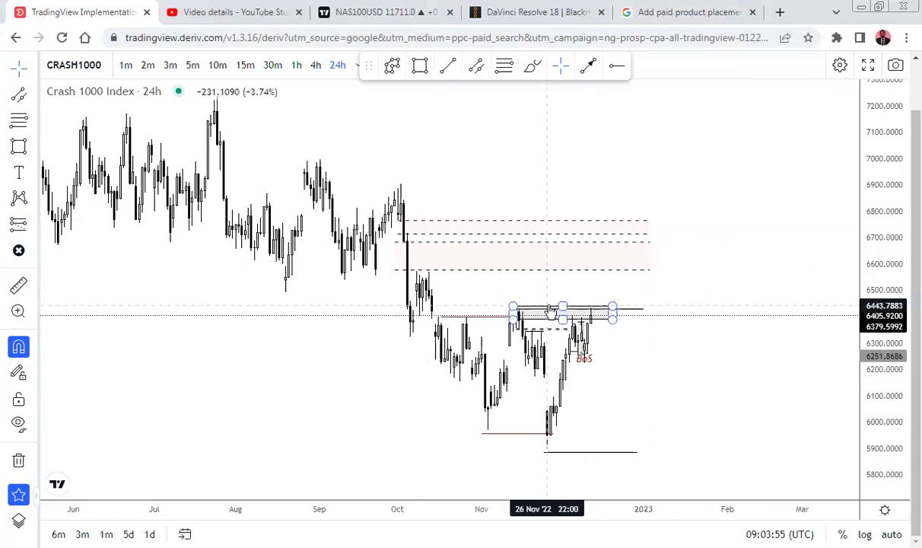
drag(550, 311, 485, 207)
drag(424, 178, 430, 184)
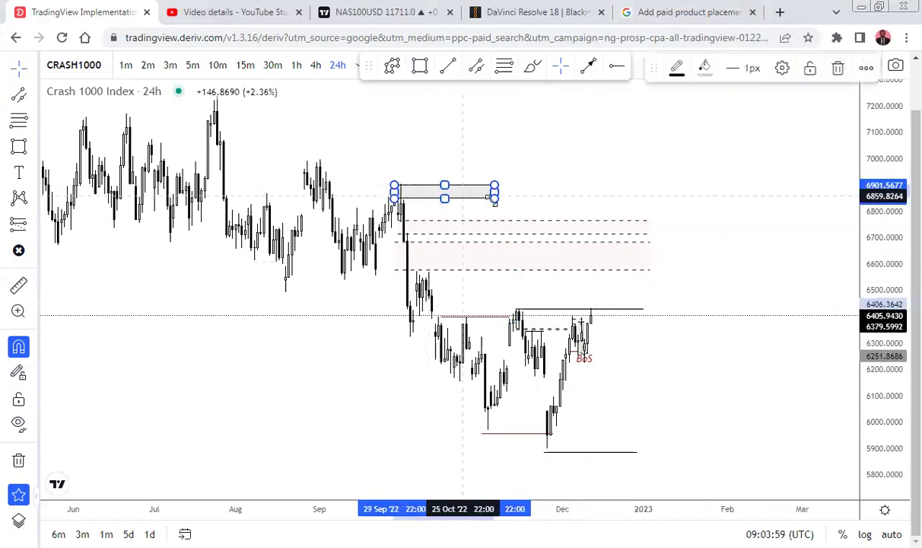
drag(494, 197, 713, 219)
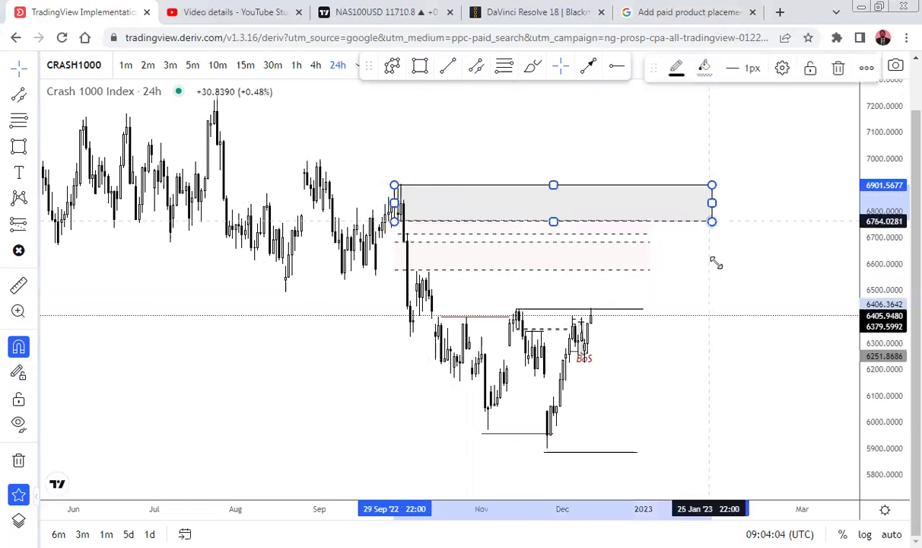
click(745, 348)
- Shorten the supply rectangle to end at 7 January 2023, with its lower edge at about 6768.35
scroll(746, 348, up, 3)
drag(701, 374, 790, 382)
scroll(790, 382, up, 1)
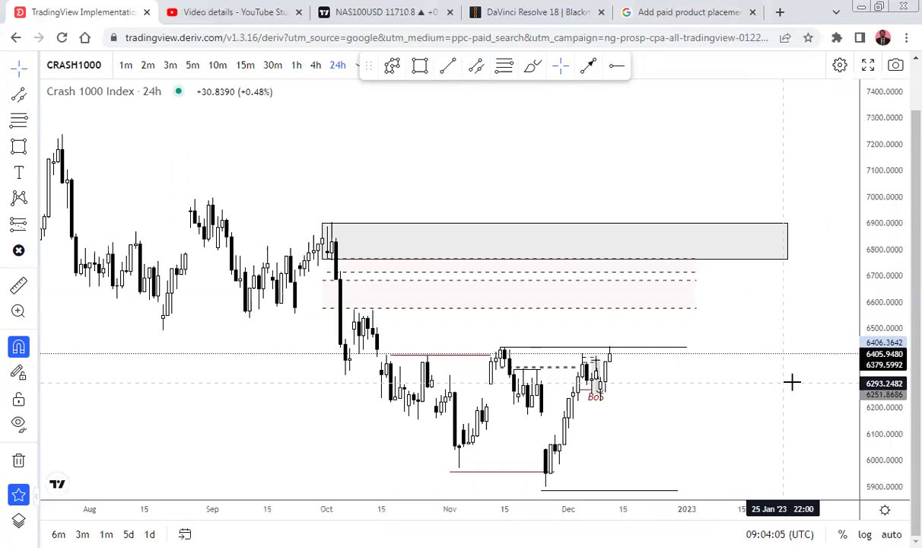
scroll(854, 377, up, 1)
drag(883, 431, 882, 404)
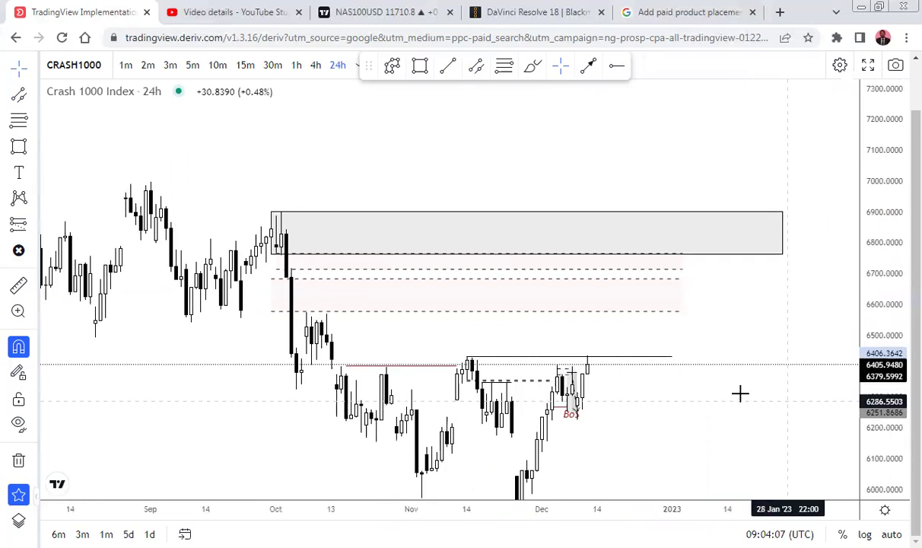
drag(741, 397, 742, 346)
scroll(739, 342, up, 1)
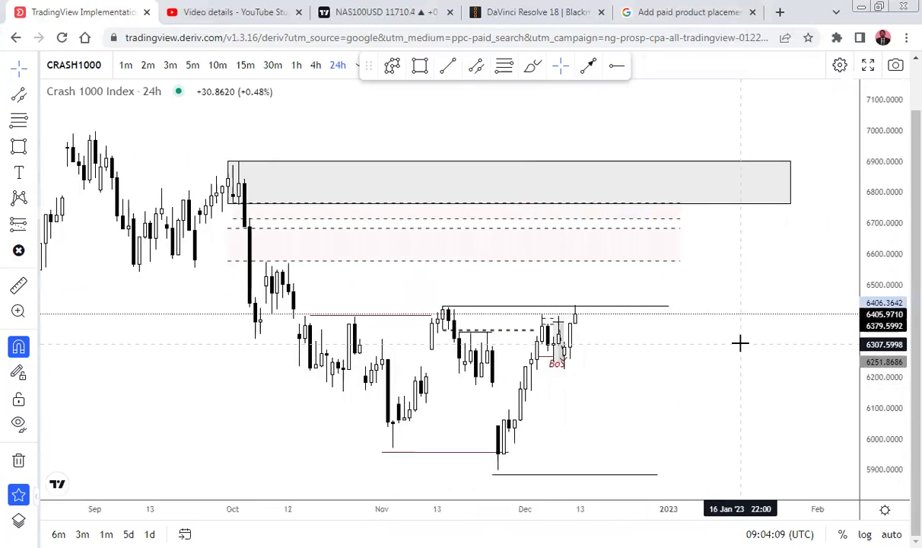
scroll(753, 261, up, 1)
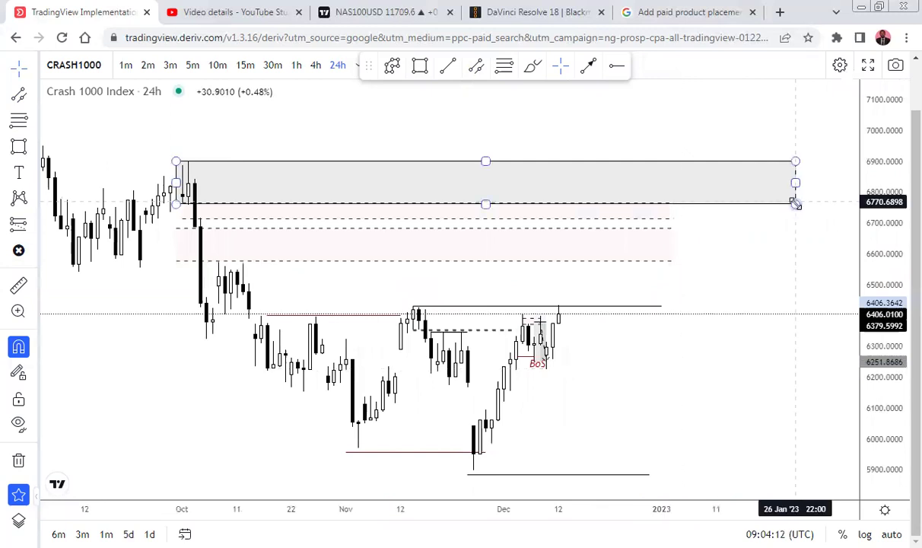
drag(722, 206, 692, 202)
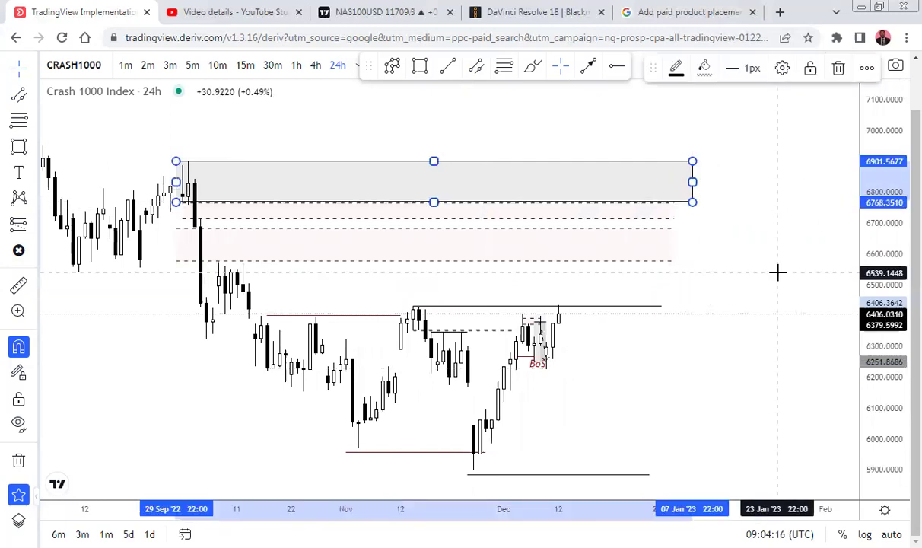
click(737, 322)
- Move the mid-November swing-high line above the supply rectangle to about 6919.97 and extend it to 5 January 2023
scroll(737, 322, down, 1)
drag(737, 366, 746, 361)
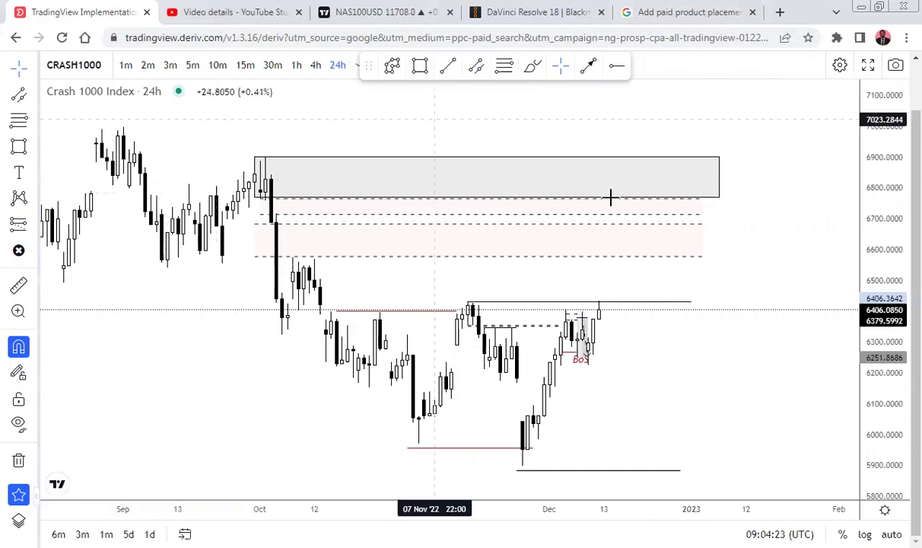
drag(554, 300, 351, 151)
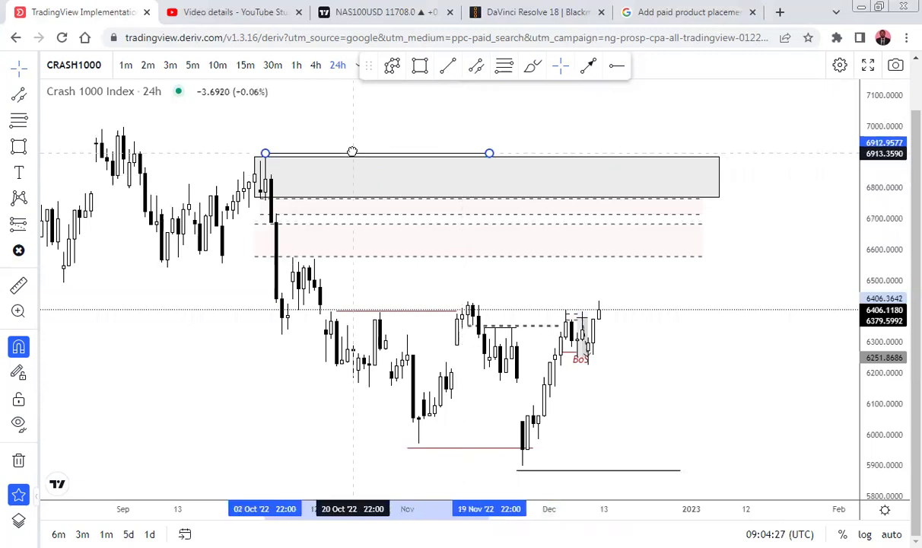
drag(491, 155, 713, 150)
- Label the line above the supply rectangle "TOP RANGE" and place the text near the line's later end
click(20, 175)
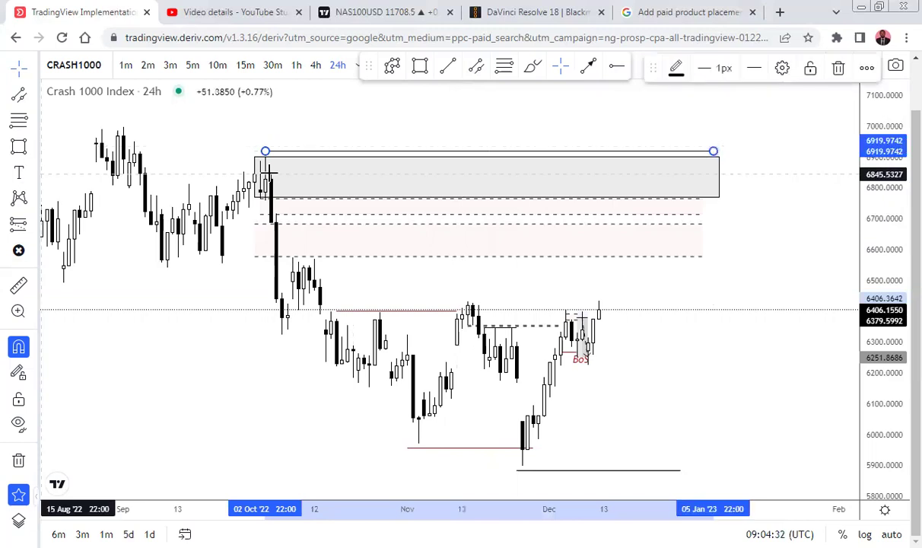
click(582, 145)
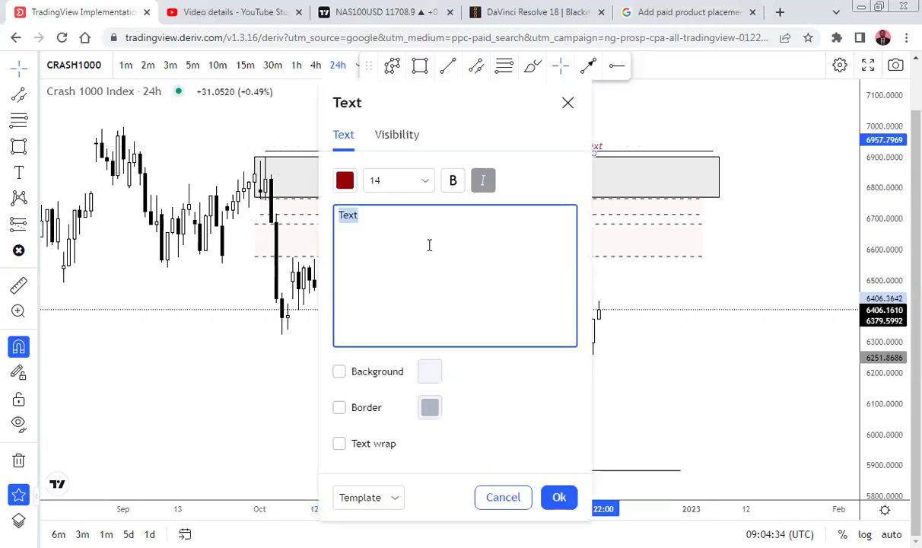
text(TO)
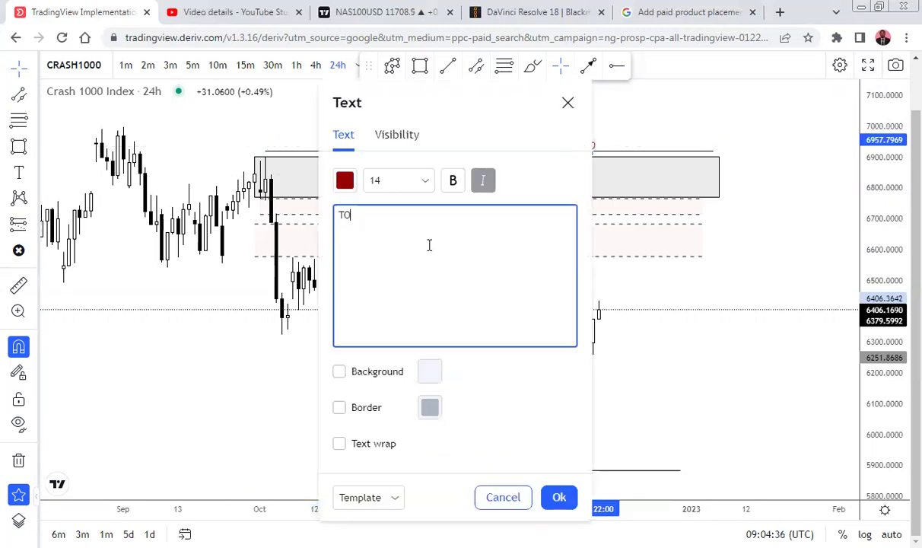
text(P RAN)
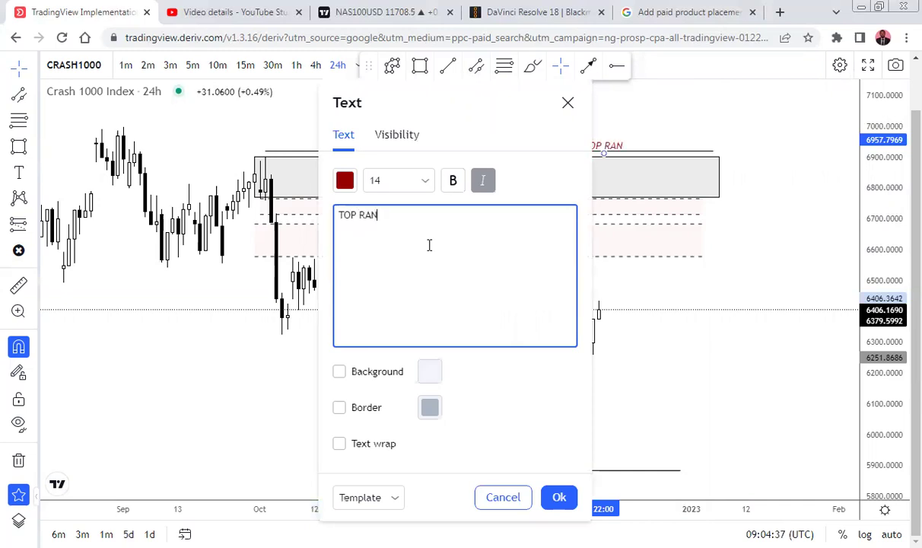
text(GE)
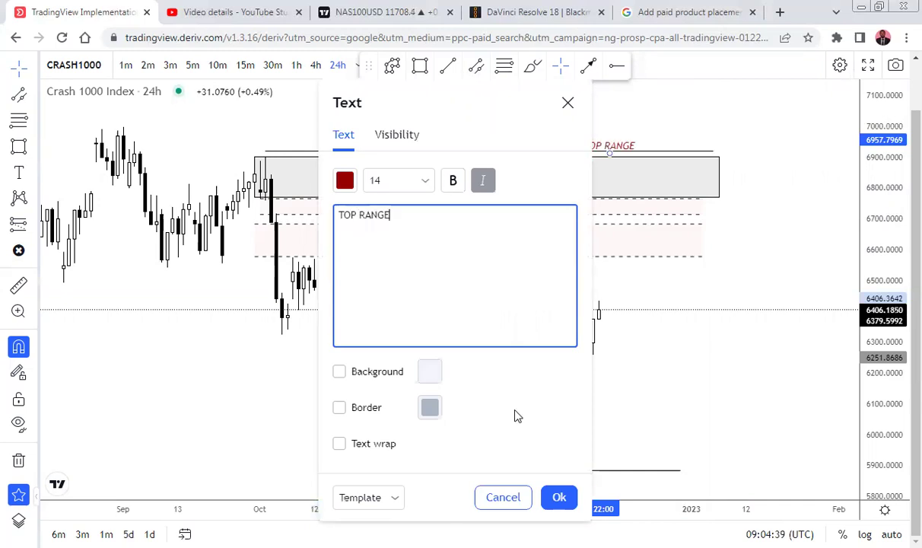
click(558, 499)
drag(611, 143, 671, 142)
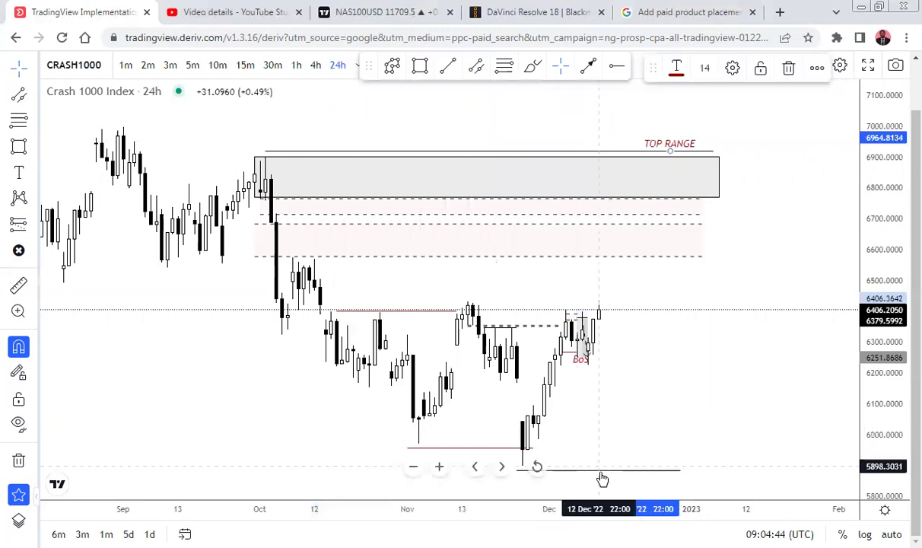
click(642, 359)
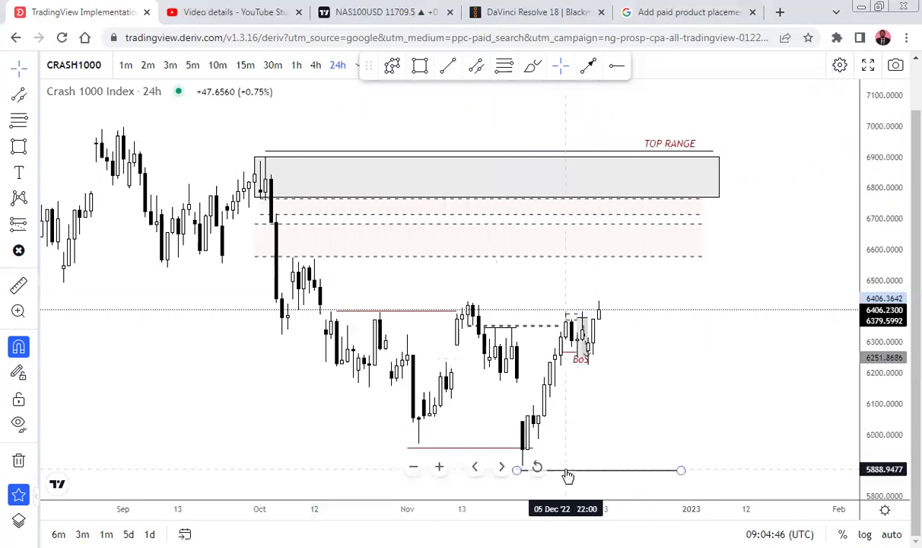
- Shift the lowest horizontal line to the late November low at about 5899.37 and label it "DOWN RANGE"
drag(567, 470, 576, 464)
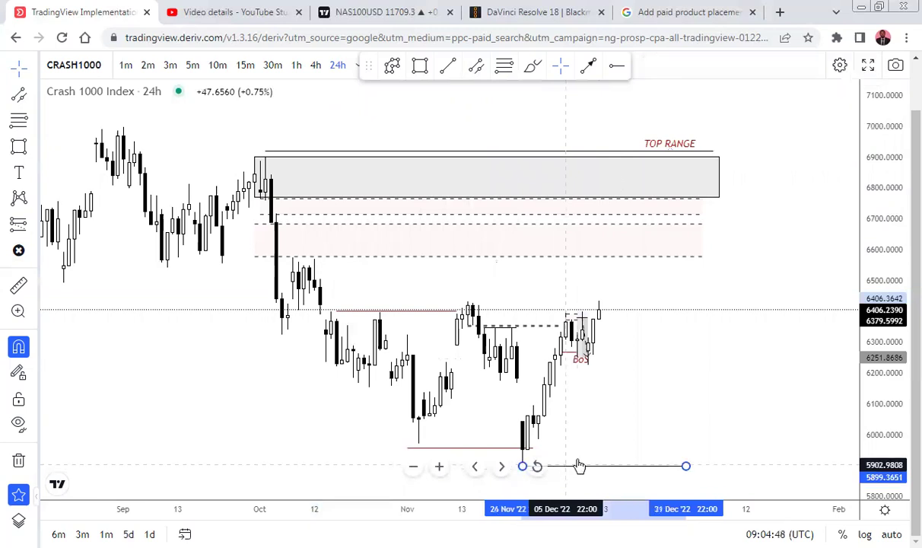
click(21, 173)
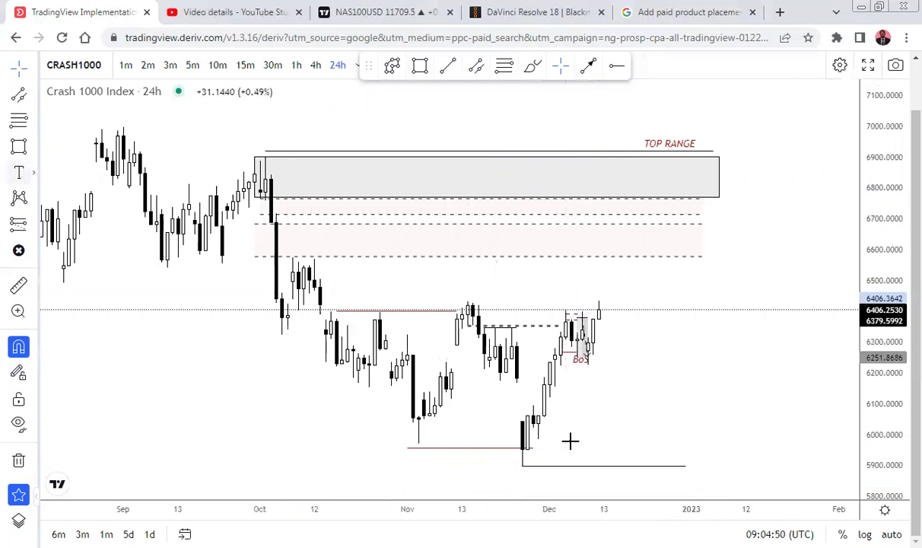
click(654, 454)
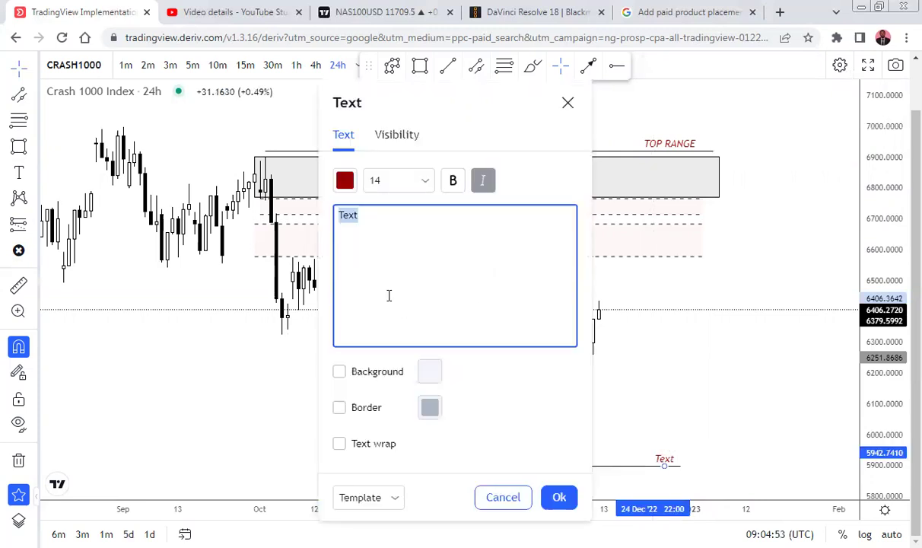
text(DOWN RA)
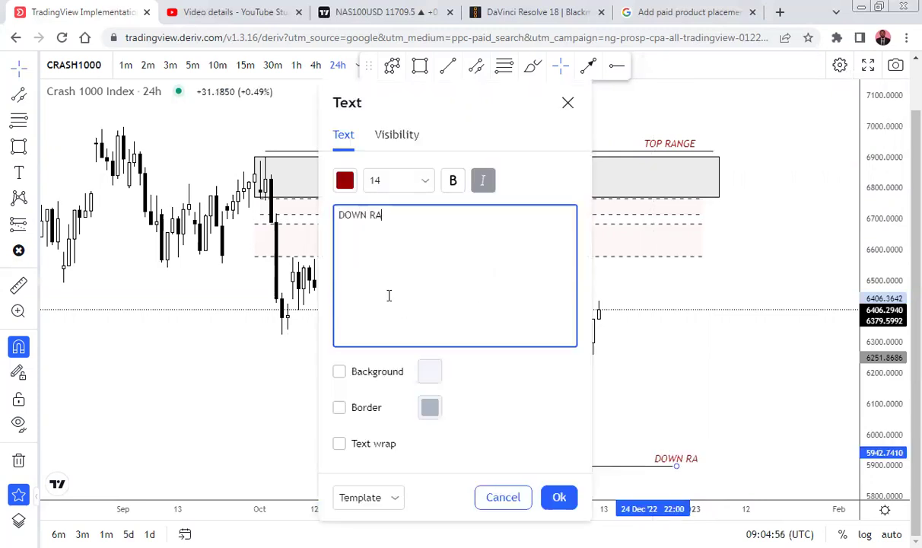
text(NGE)
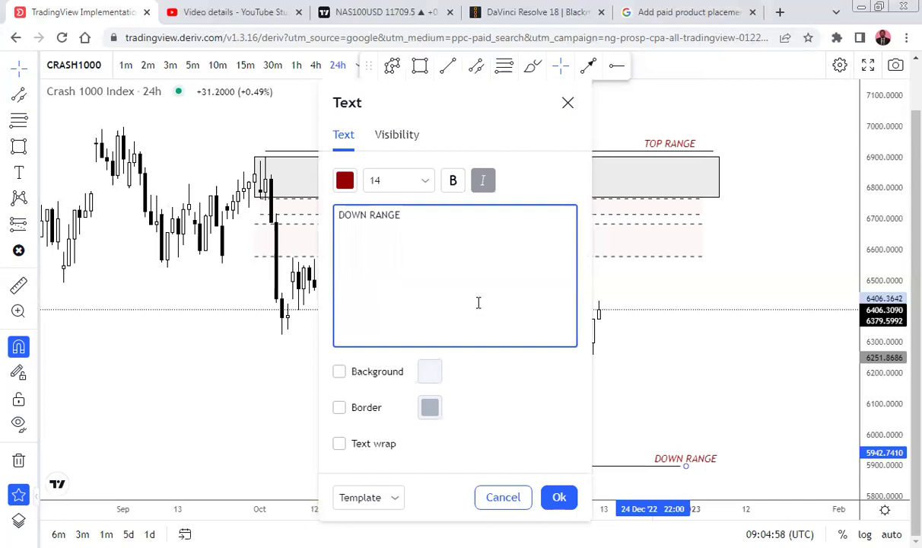
click(557, 497)
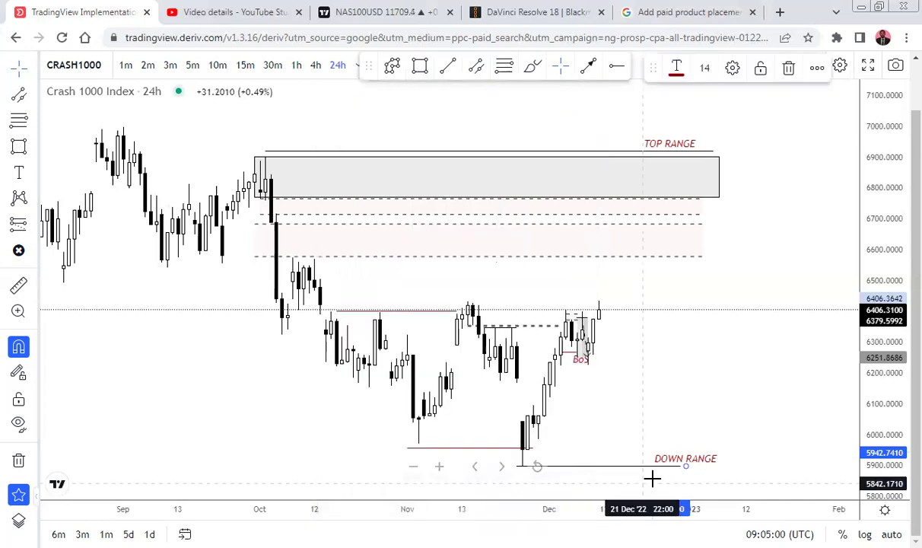
- Move the "DOWN RANGE" text just below its line at the late November low
drag(678, 462, 676, 474)
click(380, 245)
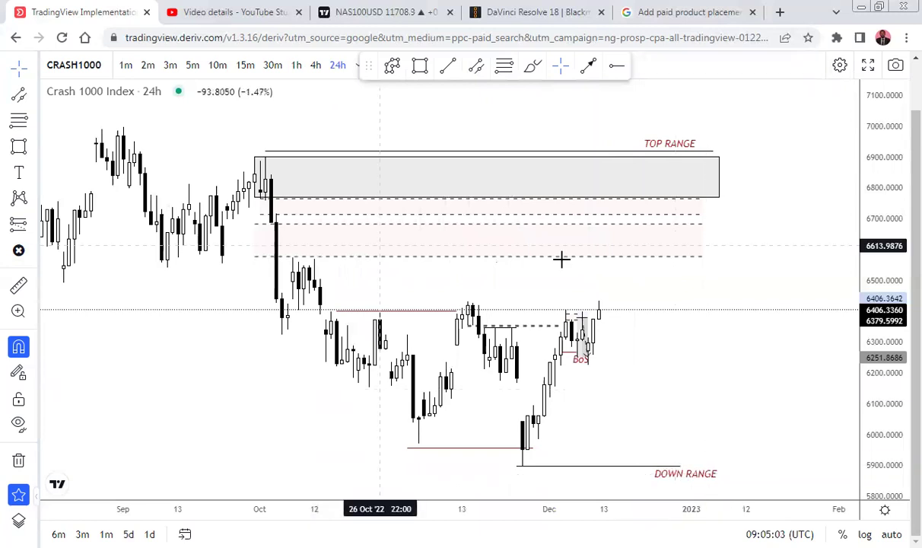
- Draw a Fibonacci retracement from about 6887.42 on 1 October 2022 down to about 5891.29 on 15 December 2022
click(505, 67)
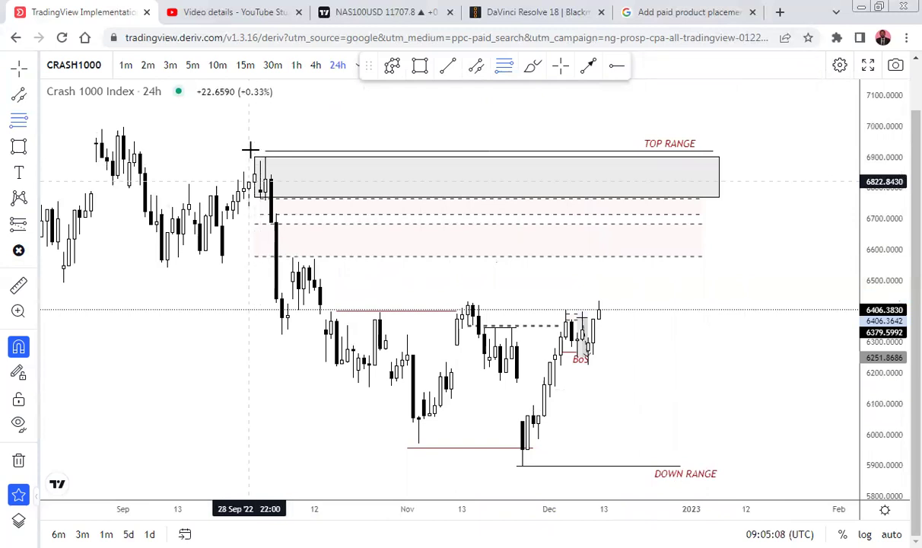
click(256, 163)
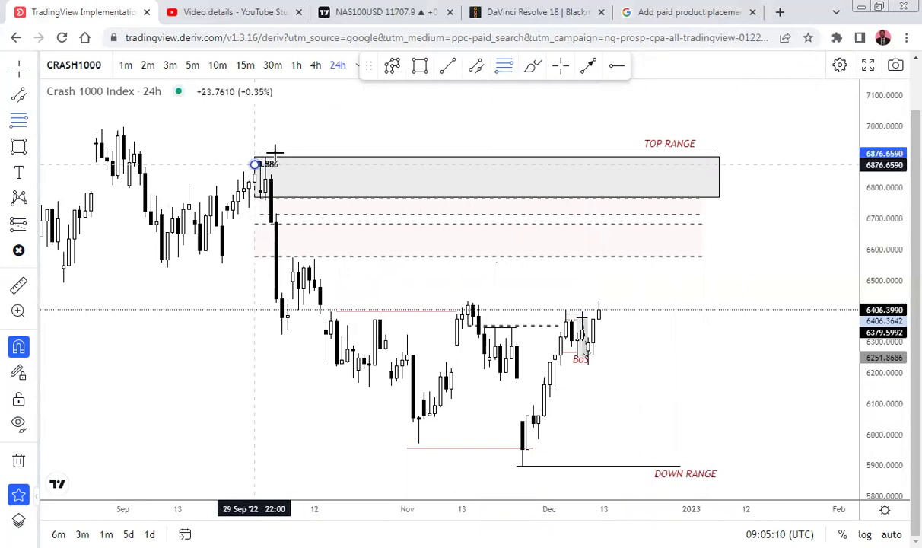
click(617, 468)
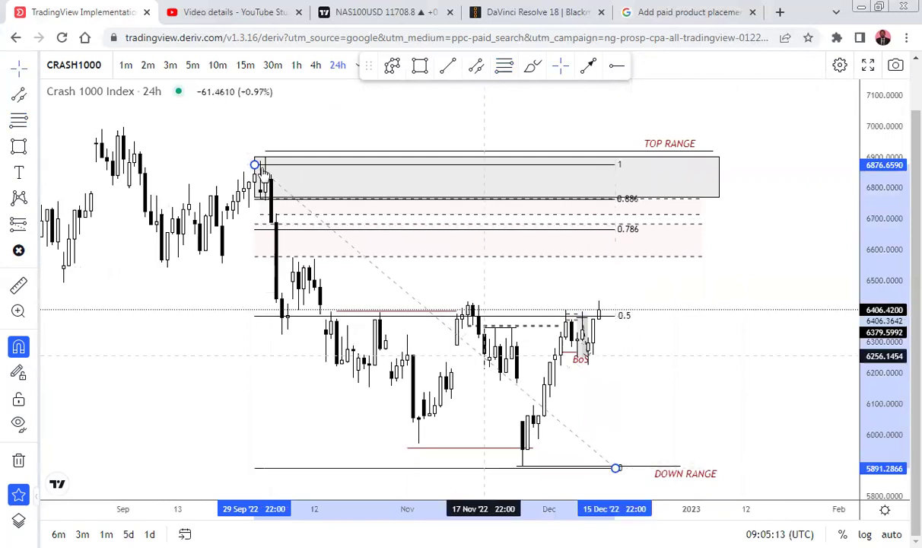
drag(254, 164, 257, 155)
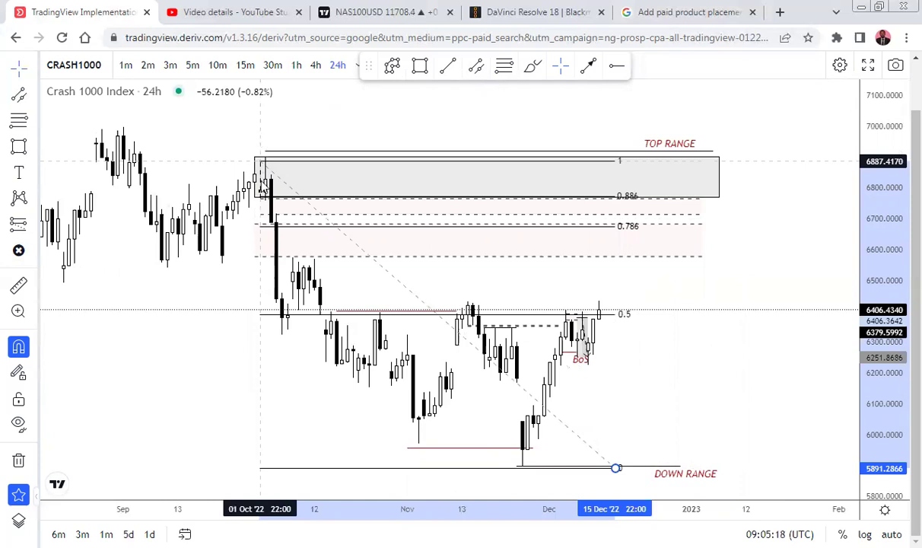
drag(263, 139, 260, 149)
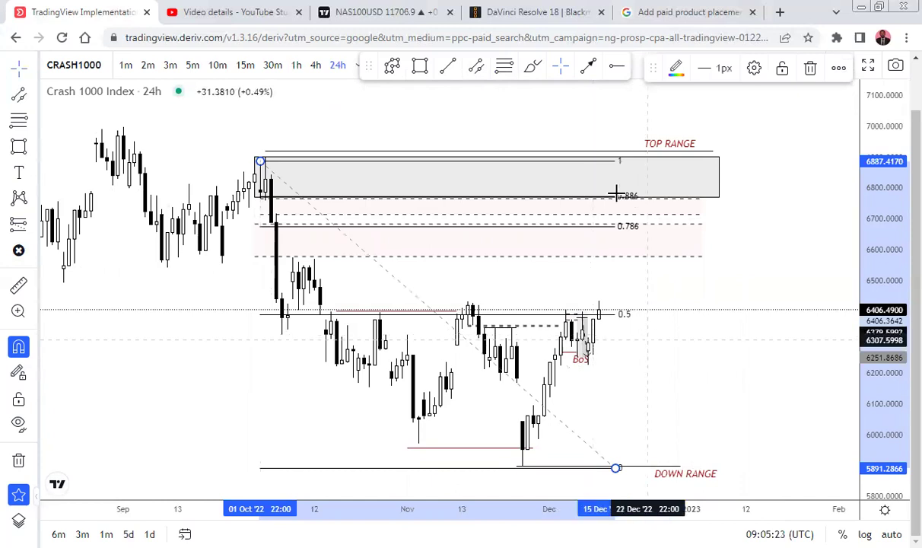
click(696, 318)
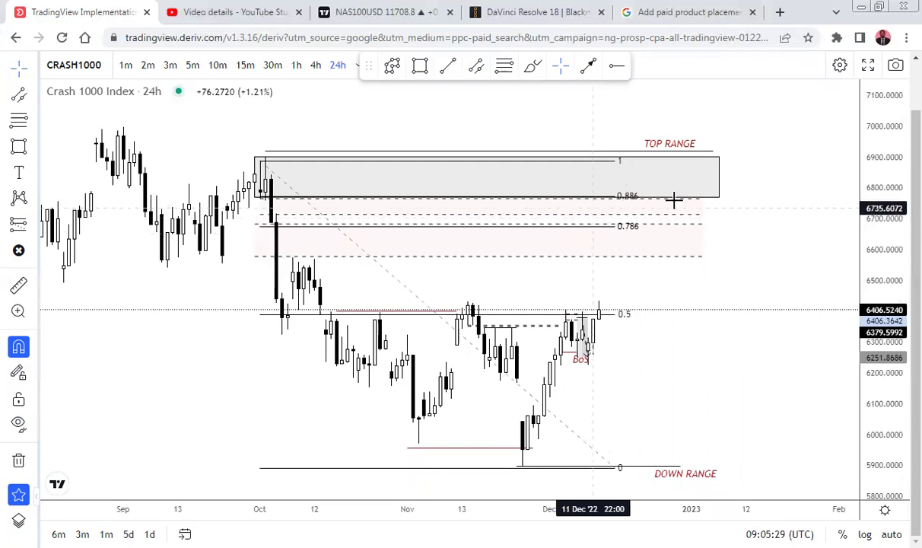
click(566, 211)
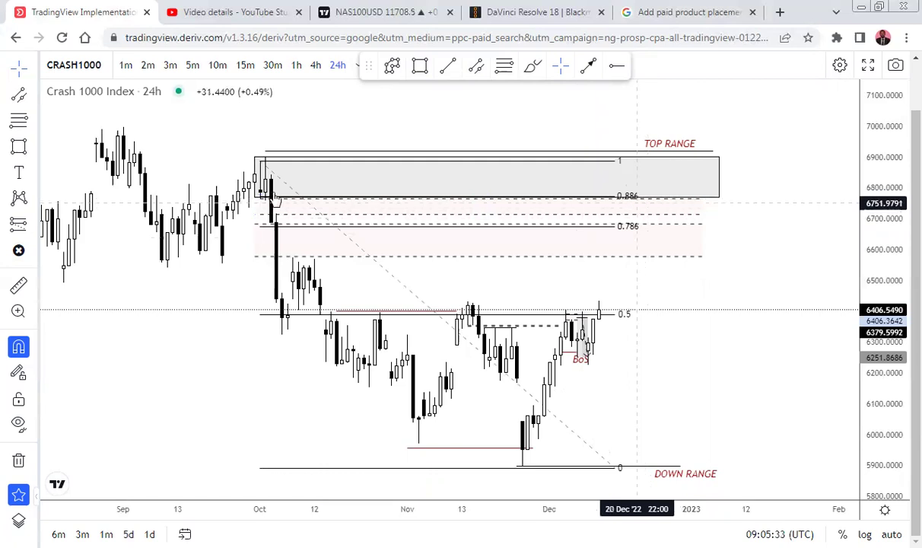
- Delete the Fibonacci retracement spanning the top and down range
click(260, 162)
click(259, 161)
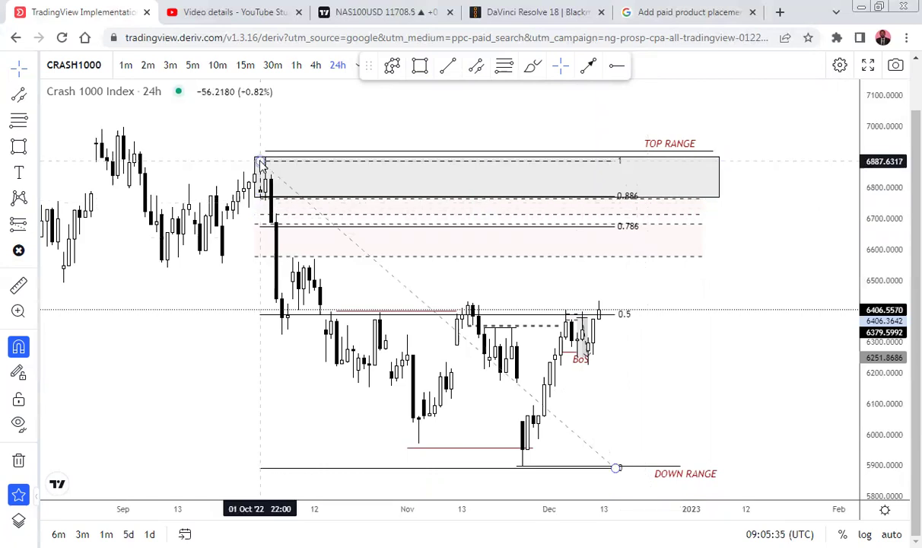
click(811, 70)
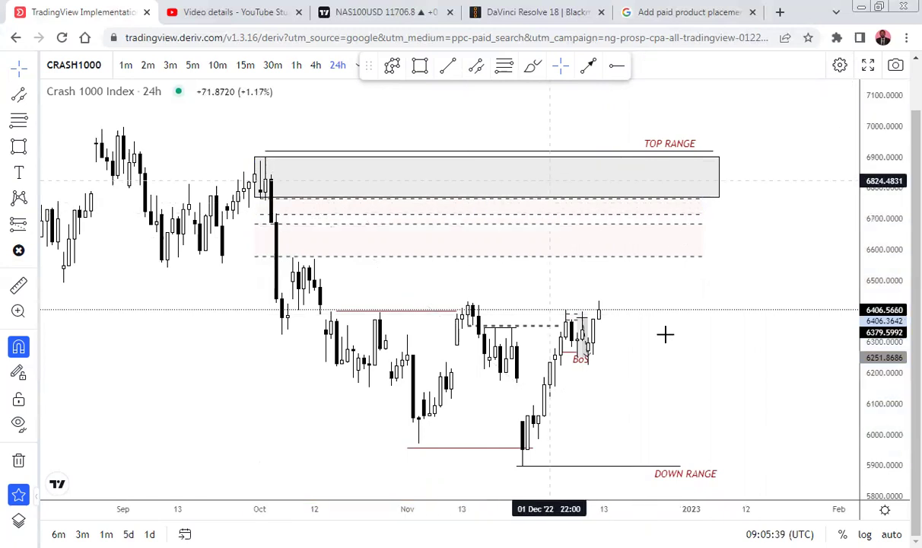
- Draw a projection polyline from about 6730 on 7 December up into the supply zone, then down past the DOWN RANGE line
click(393, 67)
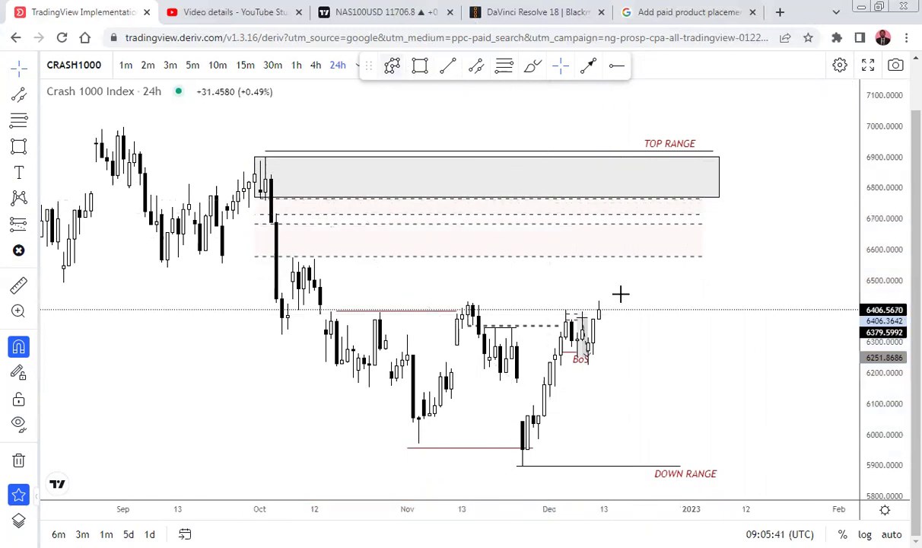
click(578, 208)
click(631, 158)
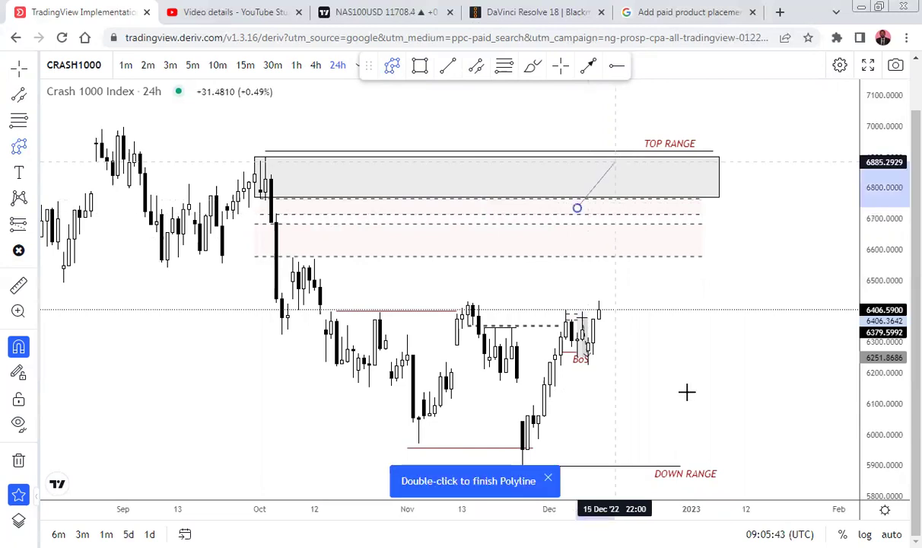
double_click(729, 483)
click(642, 256)
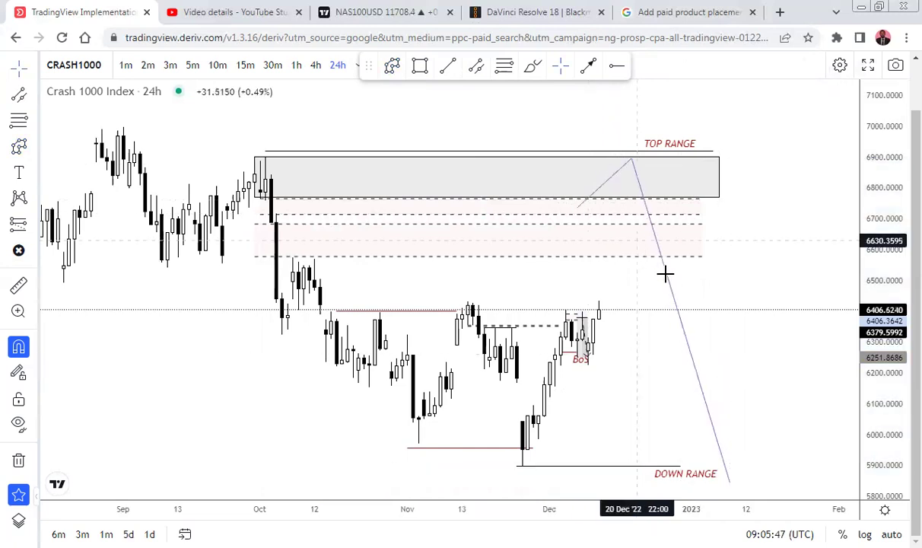
- Recolour the projection polyline black and shift its starting point to about 13 December
click(669, 283)
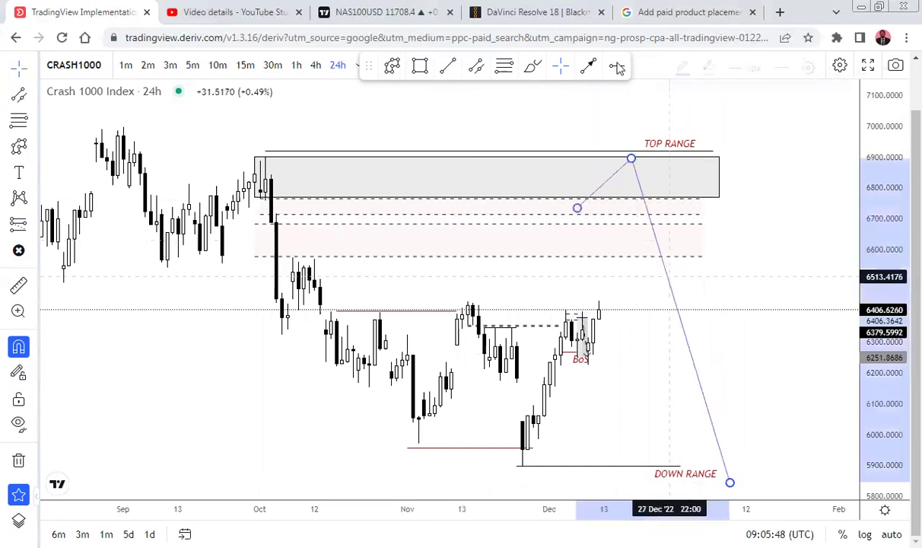
click(705, 70)
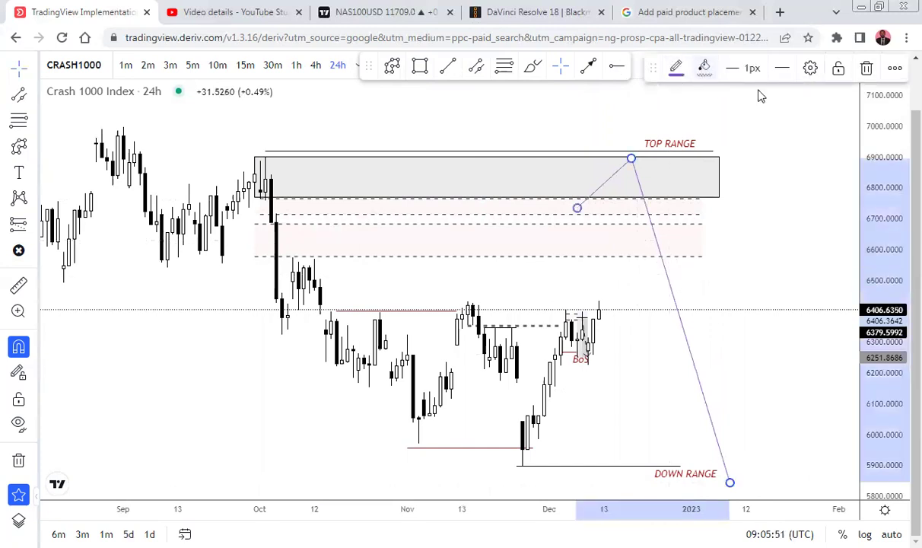
click(829, 242)
click(676, 68)
click(826, 100)
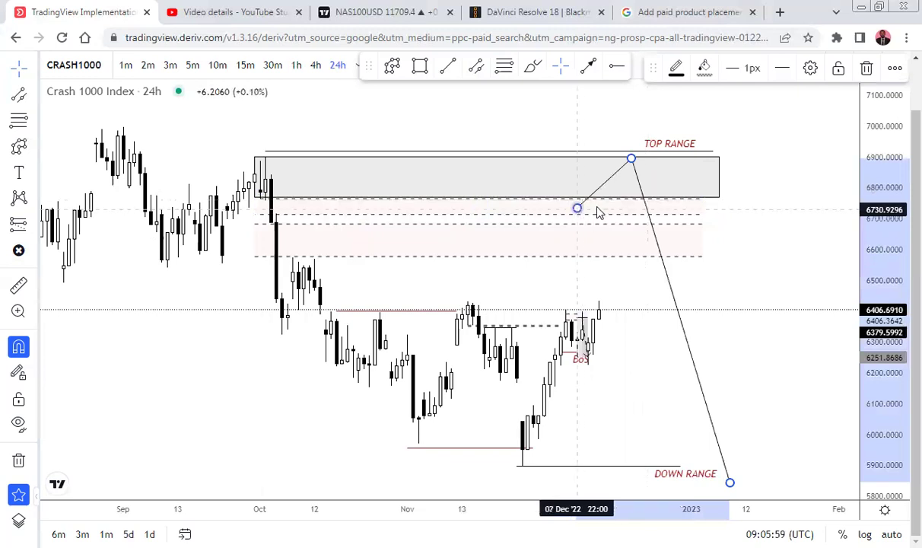
drag(578, 208, 604, 205)
click(735, 294)
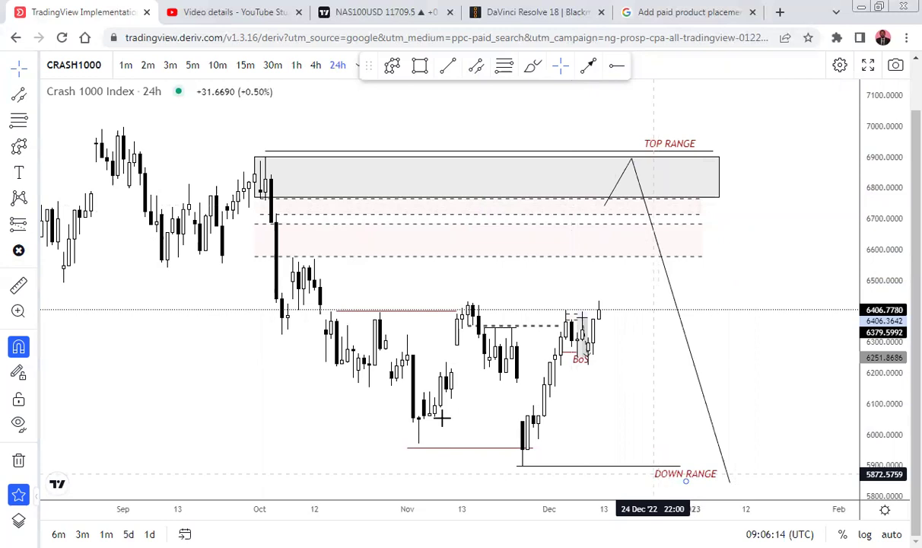
- Draw a horizontal trend line at about 6436.30 from 13 November to 21 December 2022, along the mid-November swing high
click(448, 65)
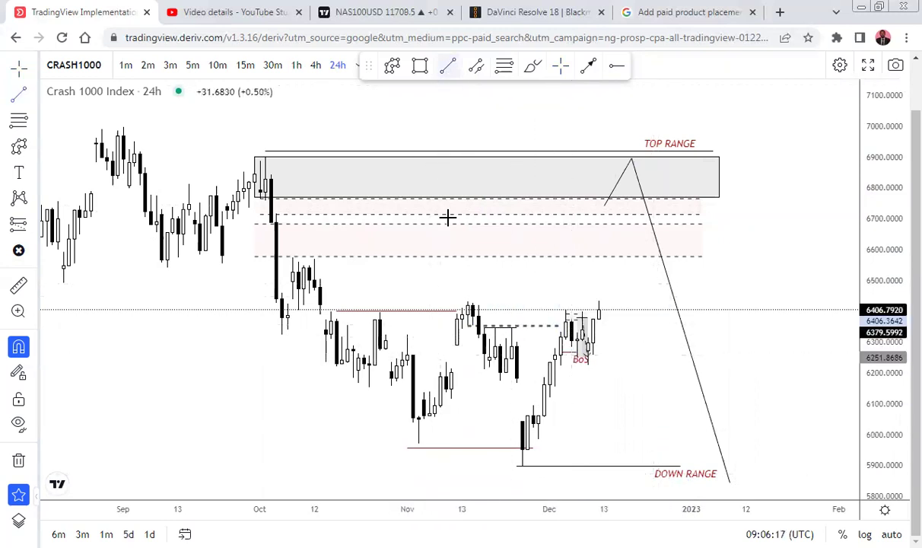
click(464, 304)
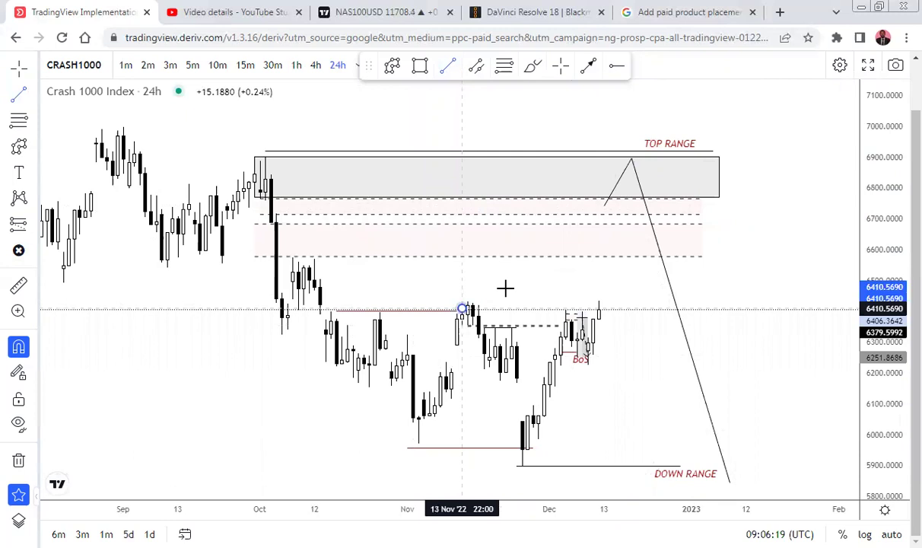
click(643, 309)
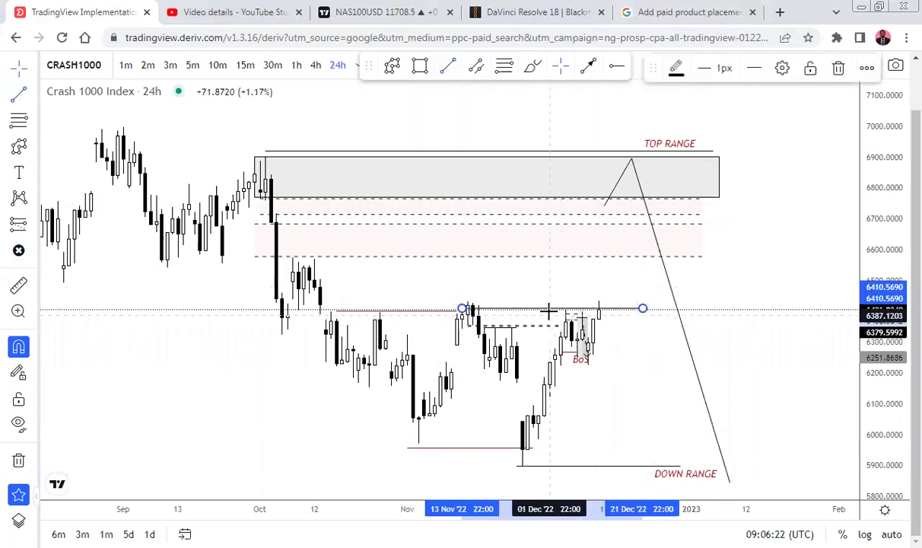
drag(545, 308, 546, 300)
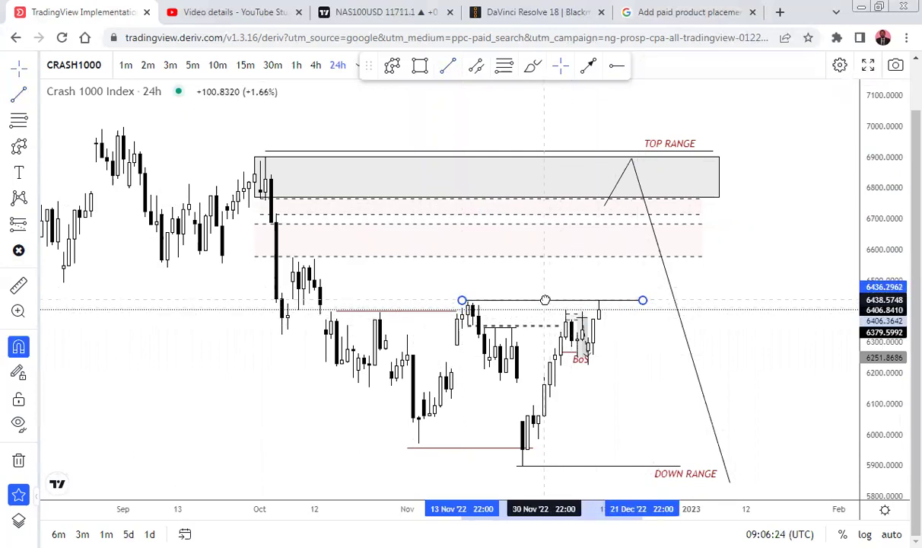
click(619, 314)
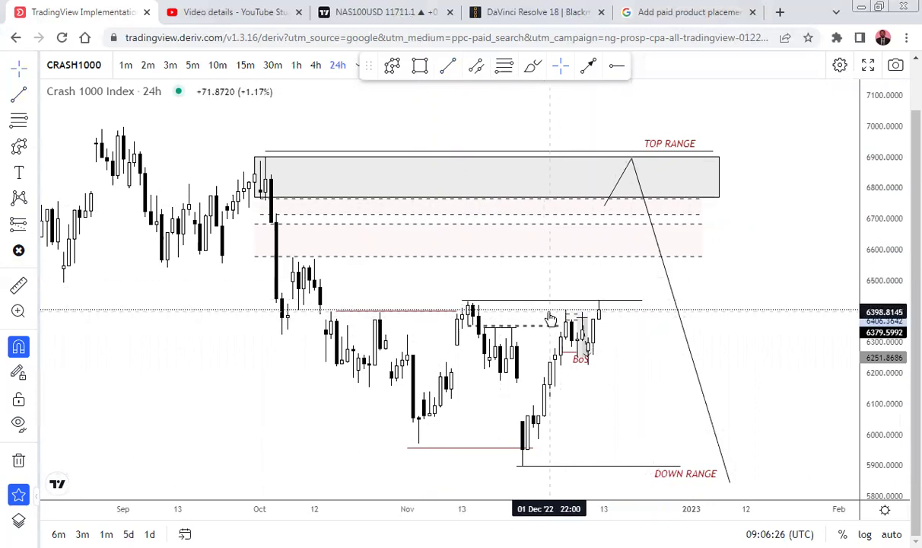
- Move the red horizontal line from the late October high up to the mid-October swing high just below the imbalance
click(297, 257)
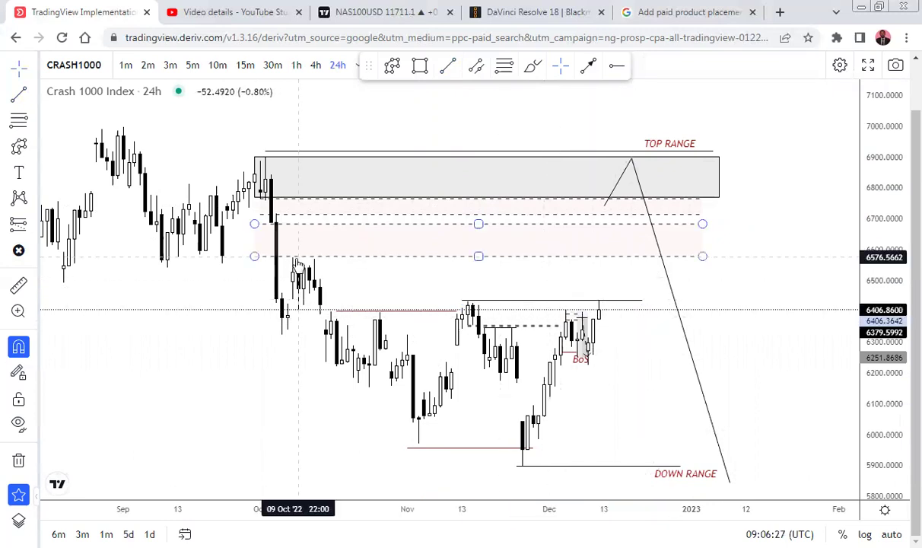
click(351, 310)
drag(327, 278, 324, 260)
click(364, 288)
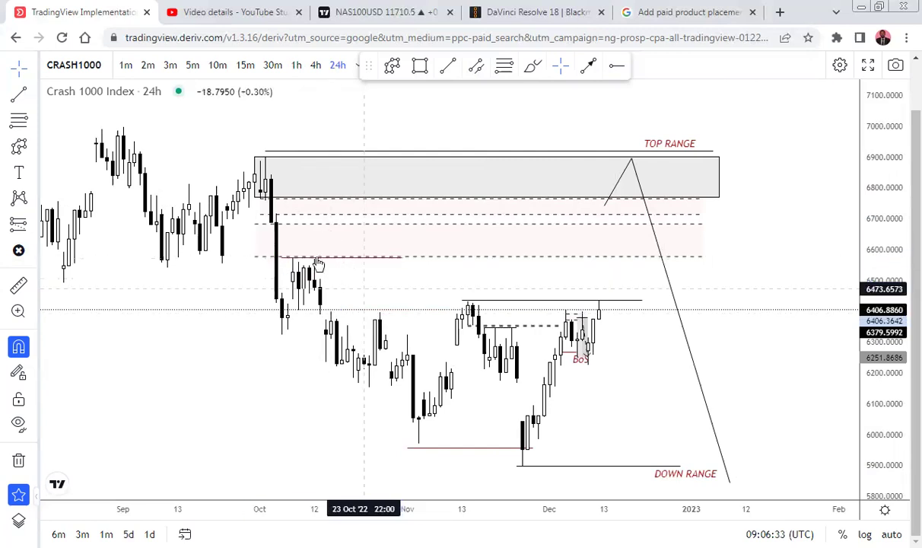
- Raise the lower edge of the lower imbalance rectangle to about 6604.63
click(474, 258)
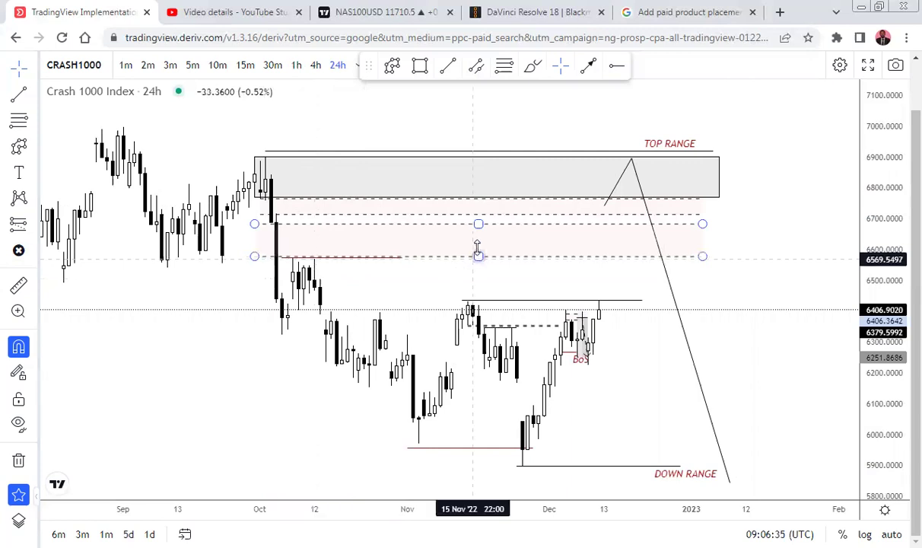
drag(477, 255, 478, 246)
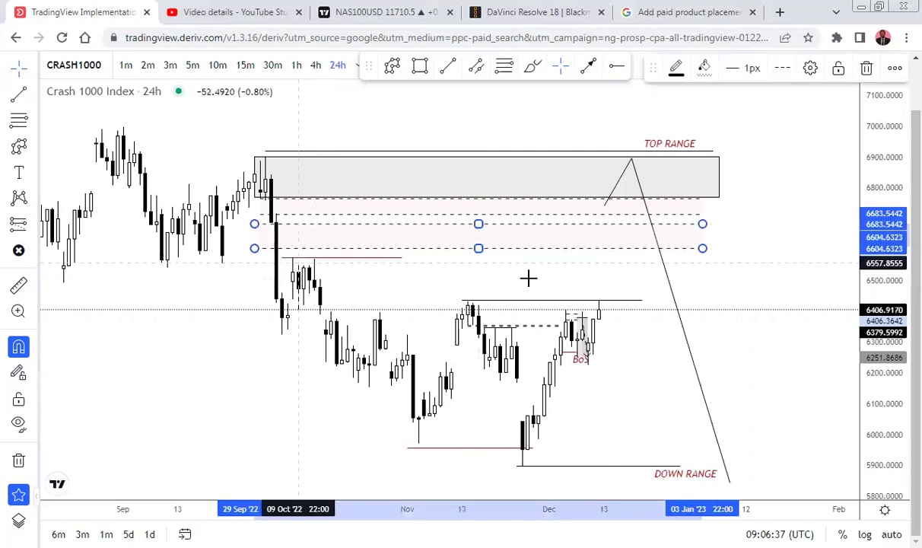
click(233, 330)
- Place a red cross icon above the mid-October swing-high line at about 6595.28 and shrink it
click(20, 252)
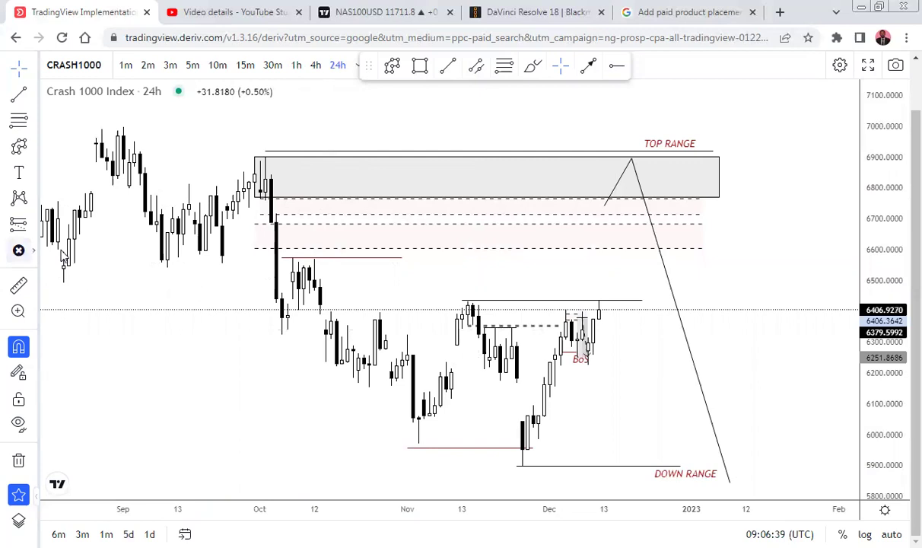
click(326, 251)
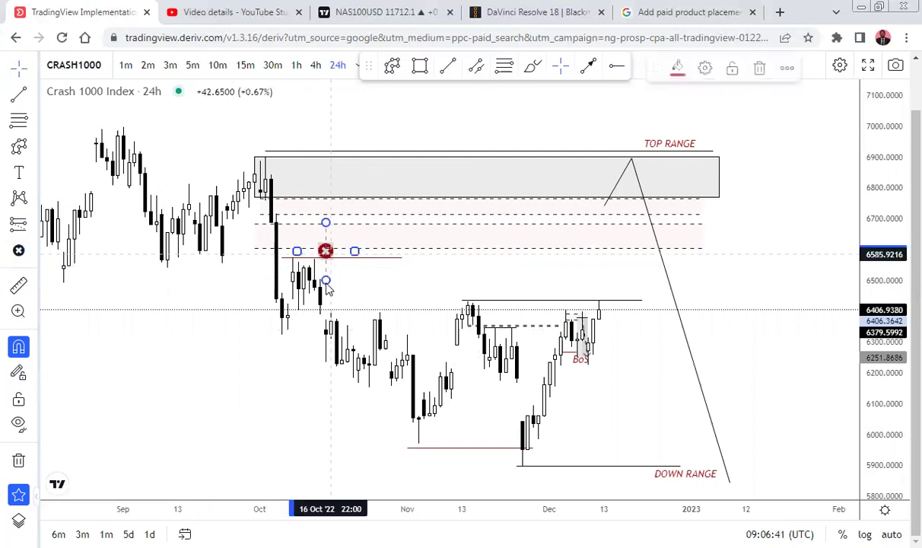
drag(354, 251, 354, 253)
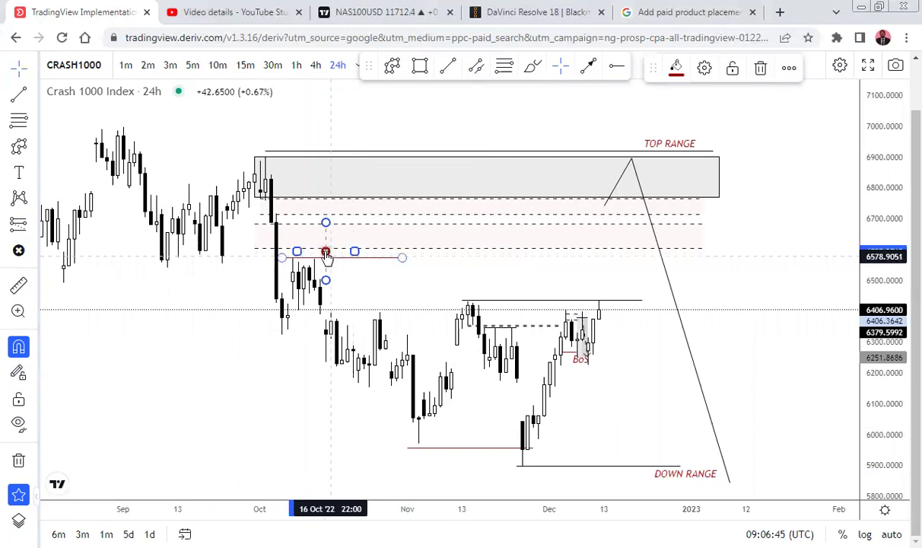
click(327, 255)
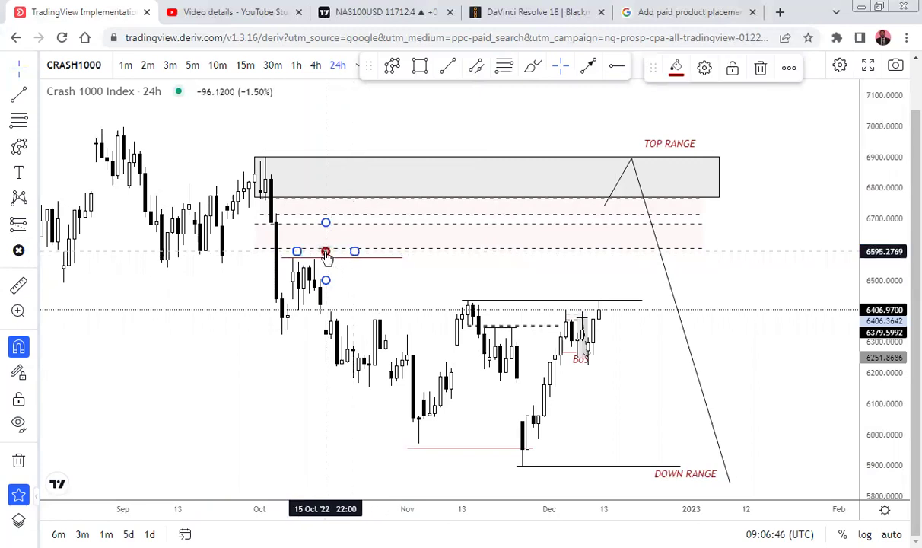
- Place a second red cross icon above the mid-November swing-high line at about 6466.64 and shrink it
click(21, 252)
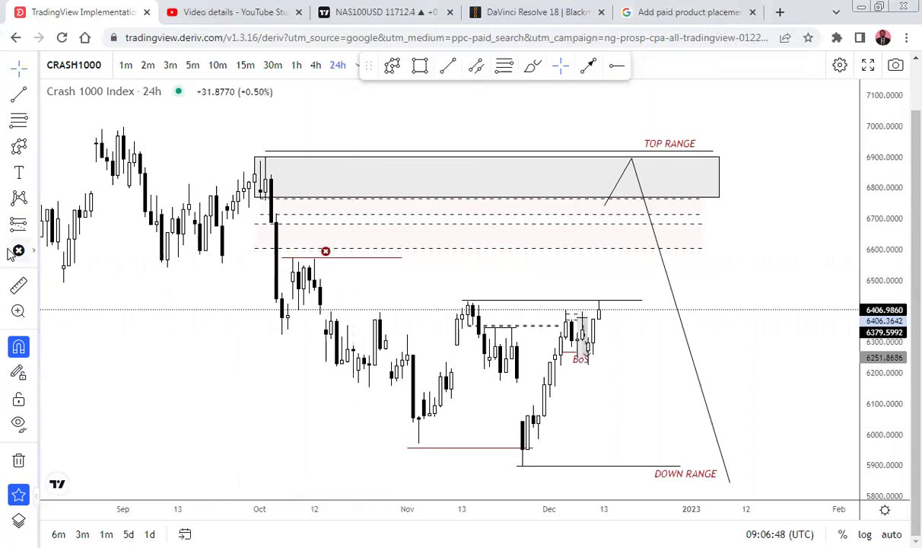
click(528, 290)
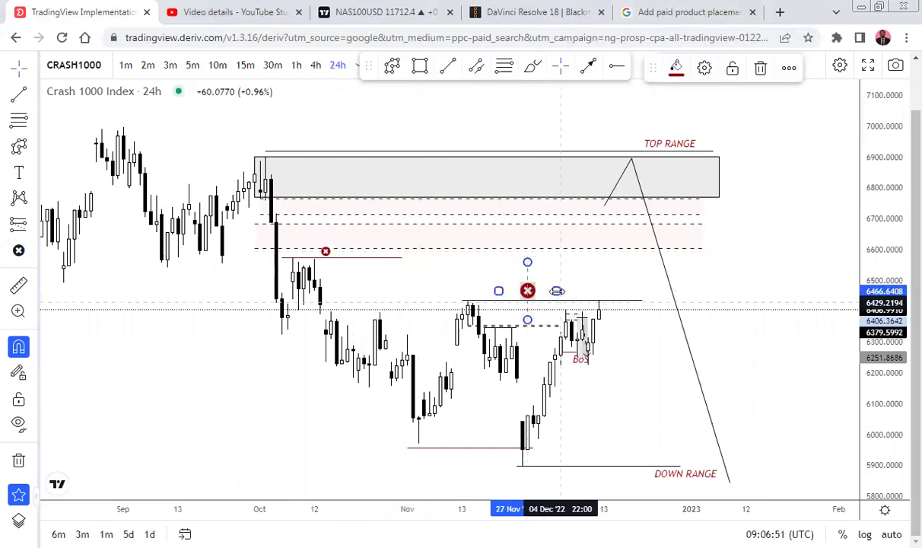
drag(558, 291, 544, 292)
click(571, 278)
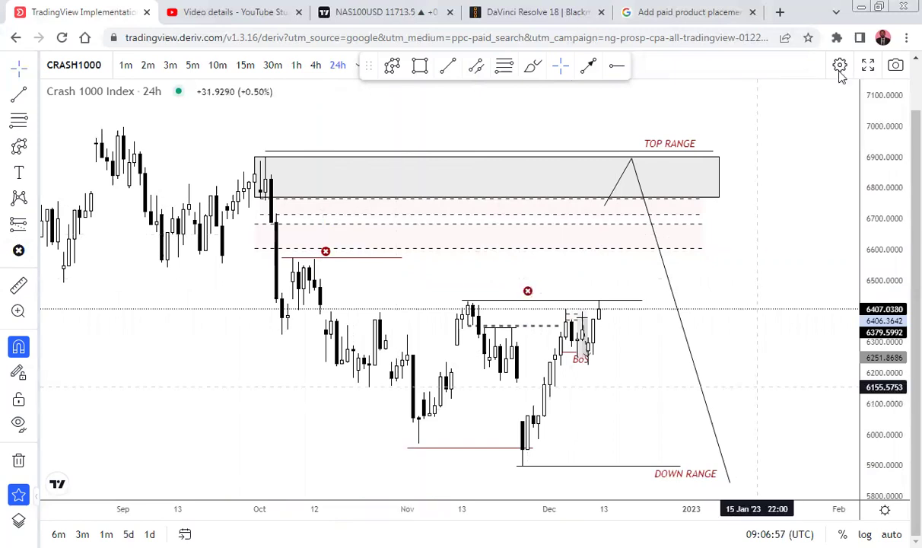
- Copy the chart image, then search Google for "WH" in the browser tab holding the YouTube Help page
click(896, 67)
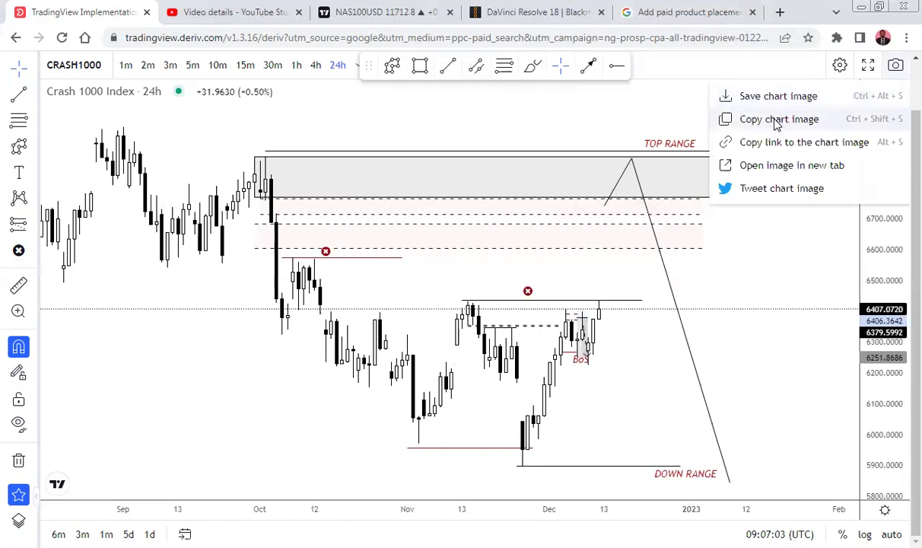
click(683, 12)
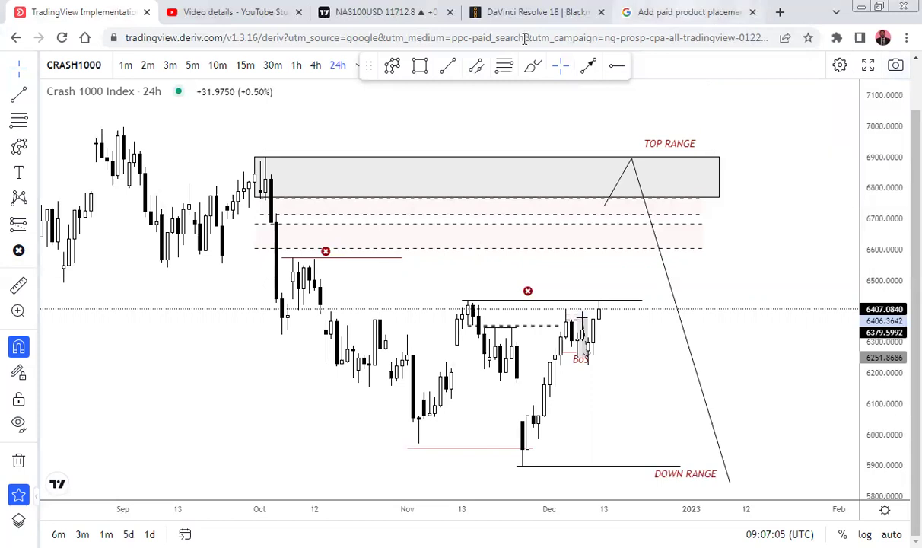
click(523, 38)
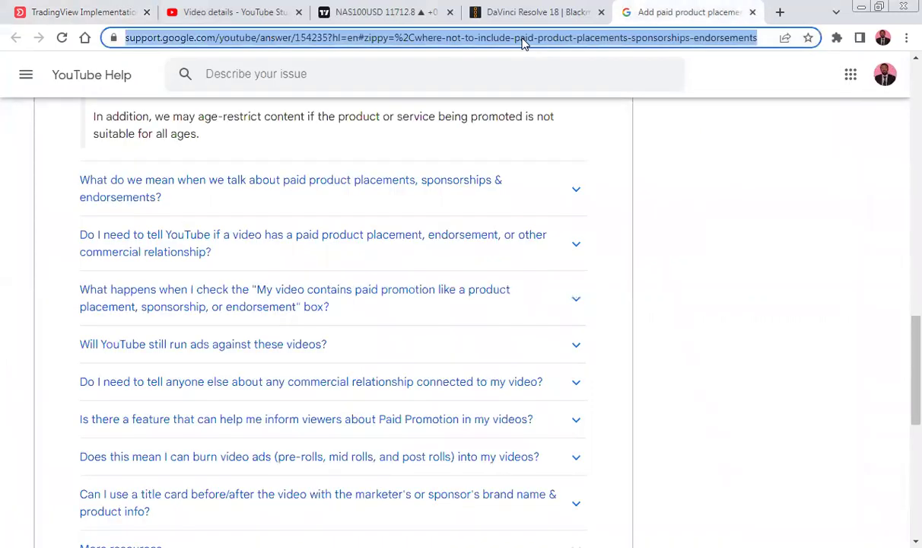
text(WH)
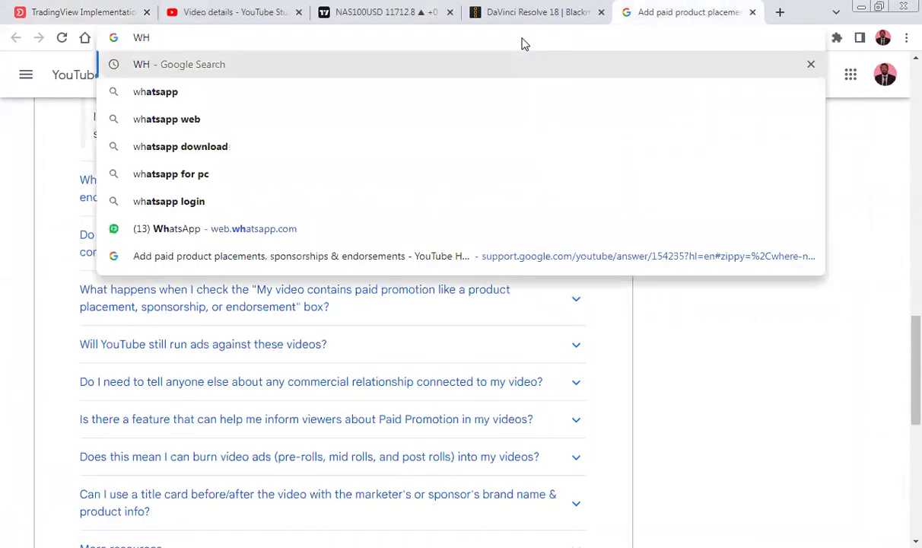
key(Return)
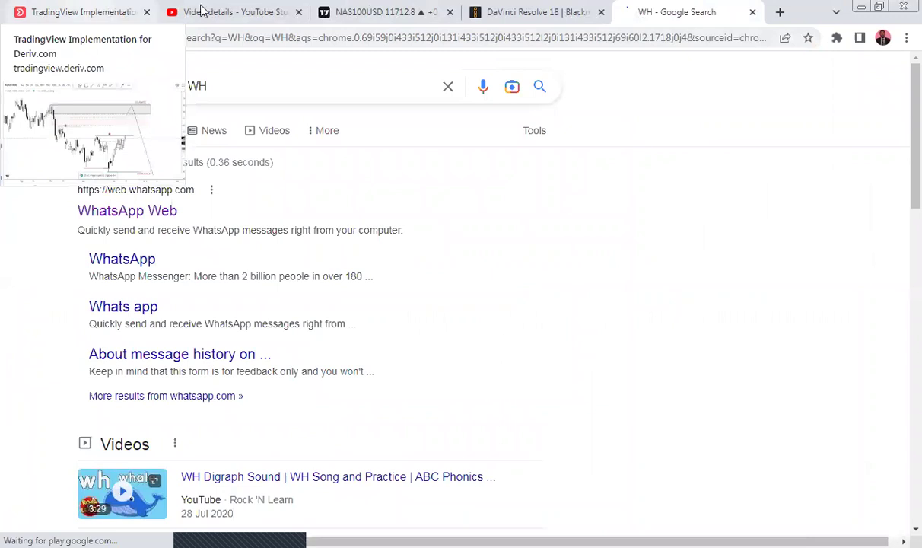
- Move the YouTube Studio tab to the end of the browser tabs and return to the Crash 1000 chart
drag(238, 12, 622, 29)
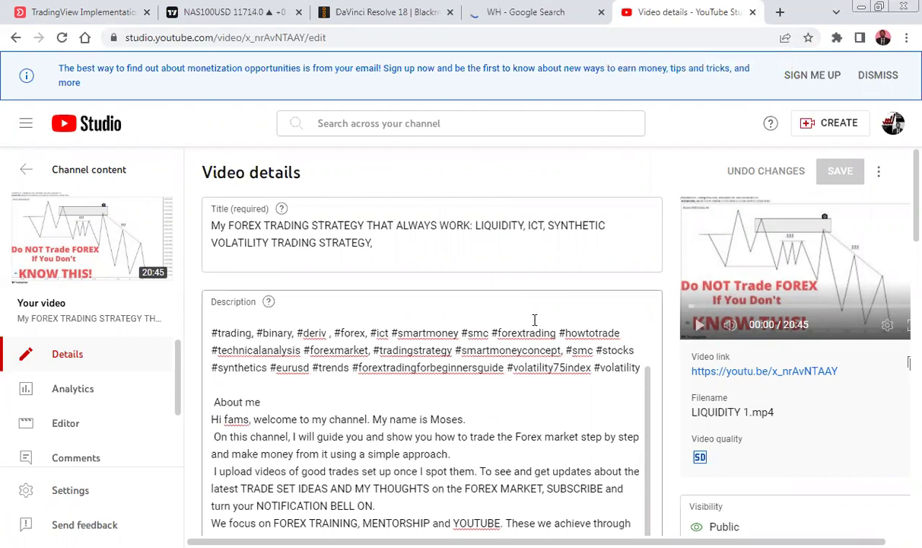
click(67, 9)
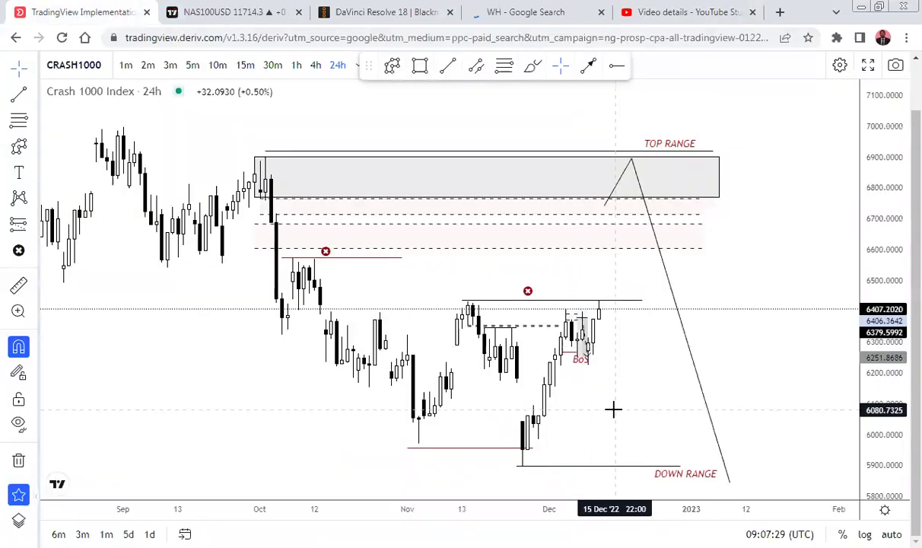